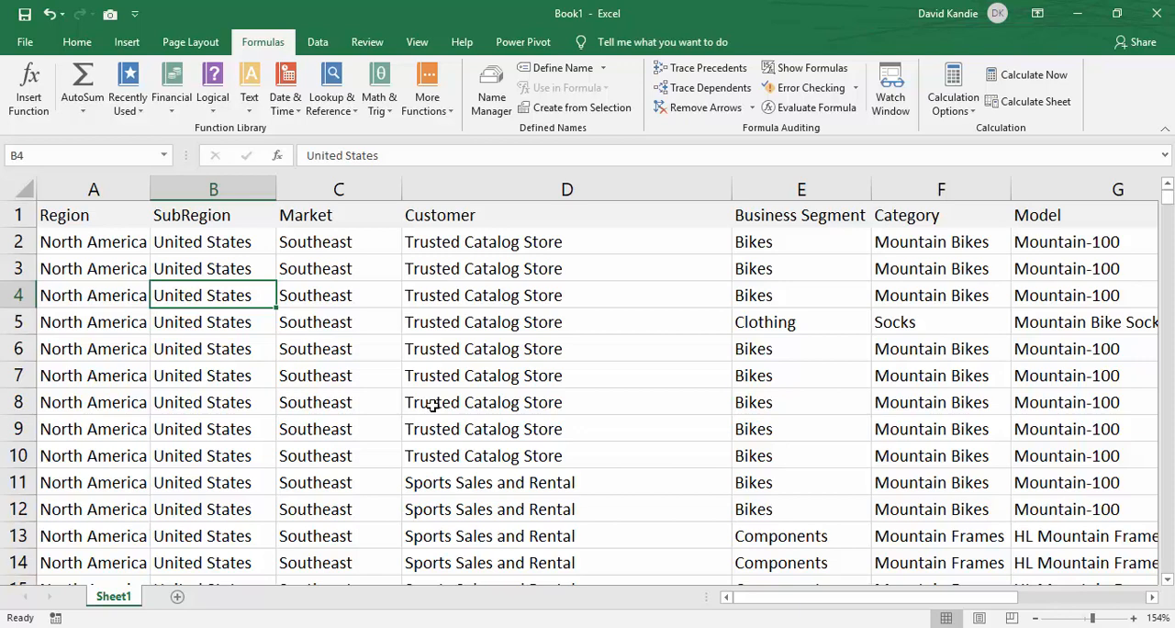
Review the column headings of the sales data from Region across to Sales Amount
key("ctrl+Up")
key("Left")
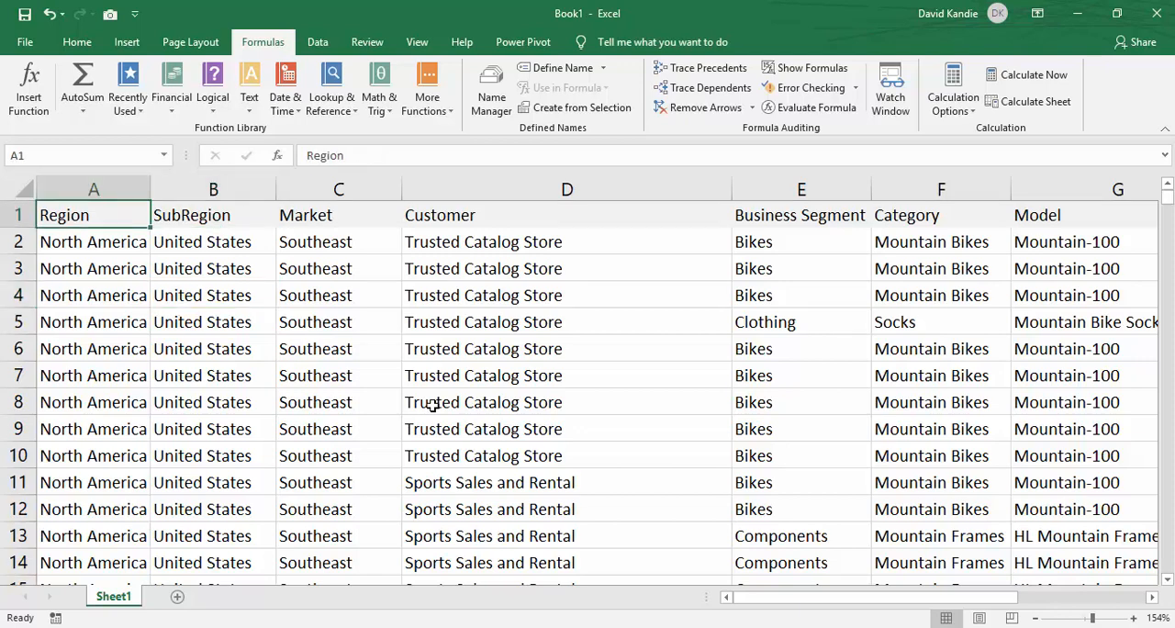
key("ctrl+Right")
key("ctrl+Left")
key("Right")
key("Right")
key("Right")
key("Right")
key("Right")
key("Right")
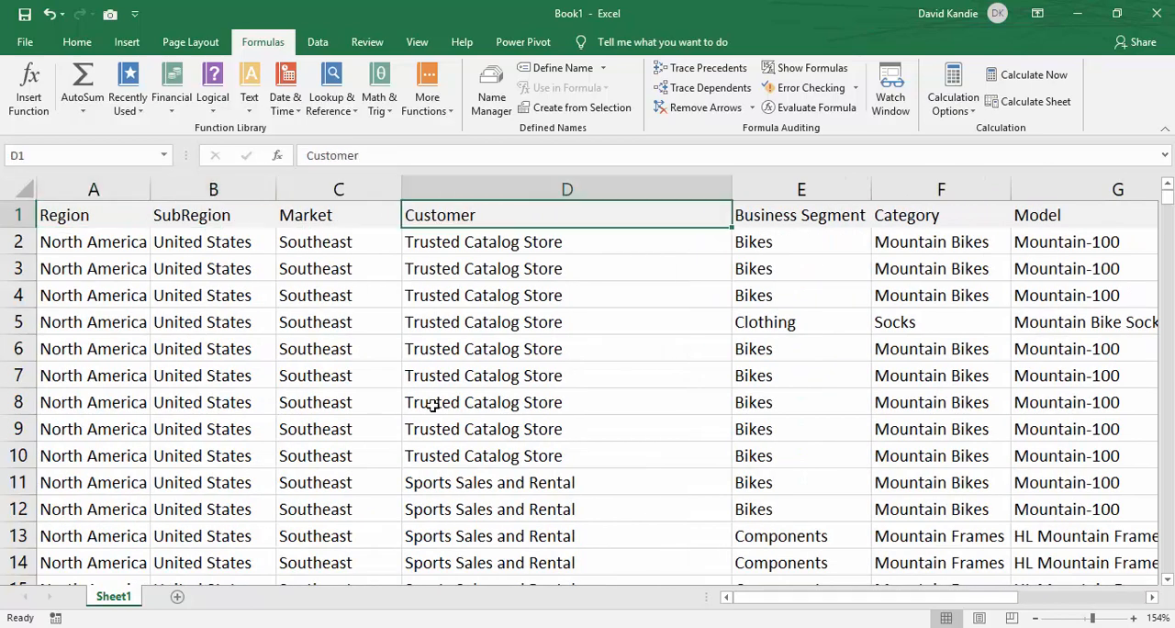
key("Right")
key("Right")
key("Right")
key("Right")
key("Left")
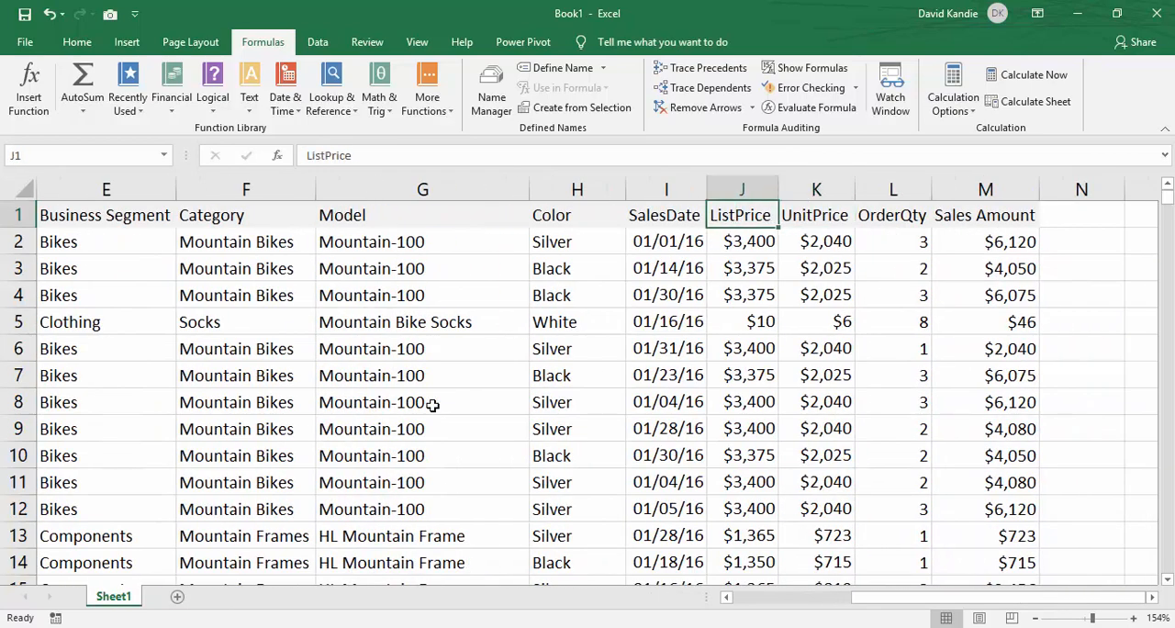
key("Right")
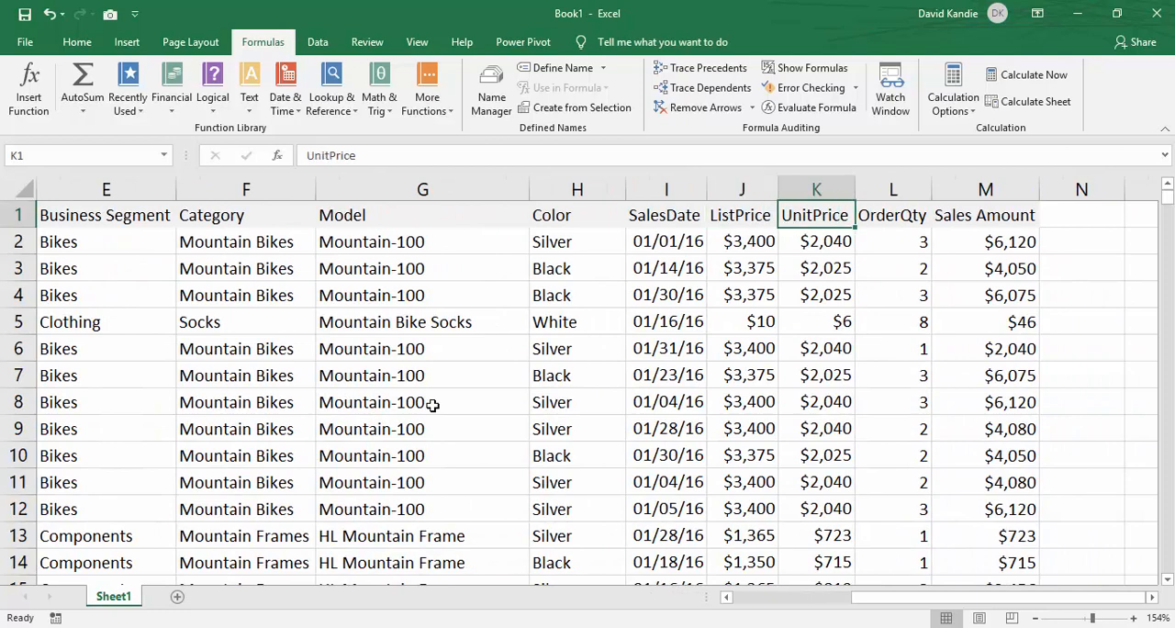
key("Right")
key("Right")
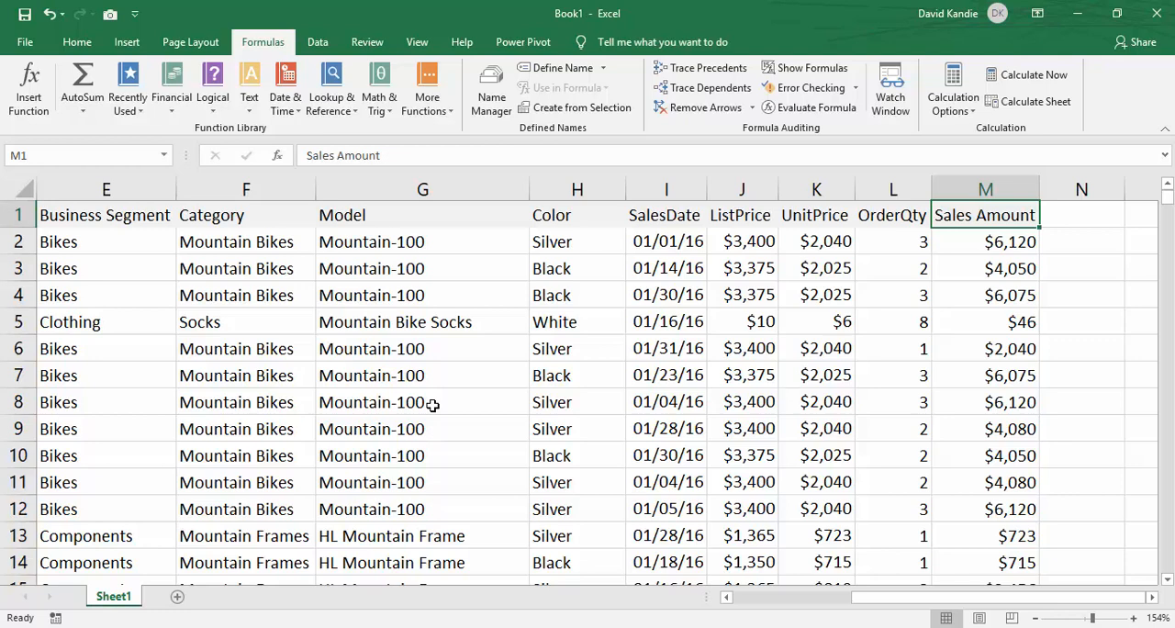
Inspect the formula in M2 and how far down the Sales Amount column extends
key("Down")
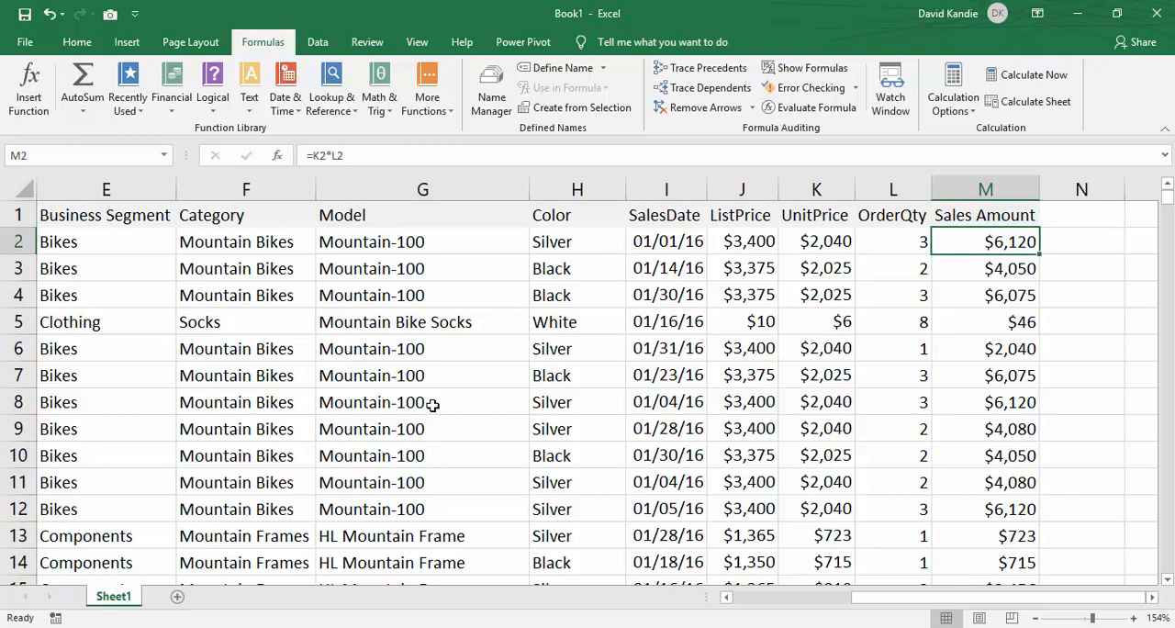
key("ctrl+shift+Down")
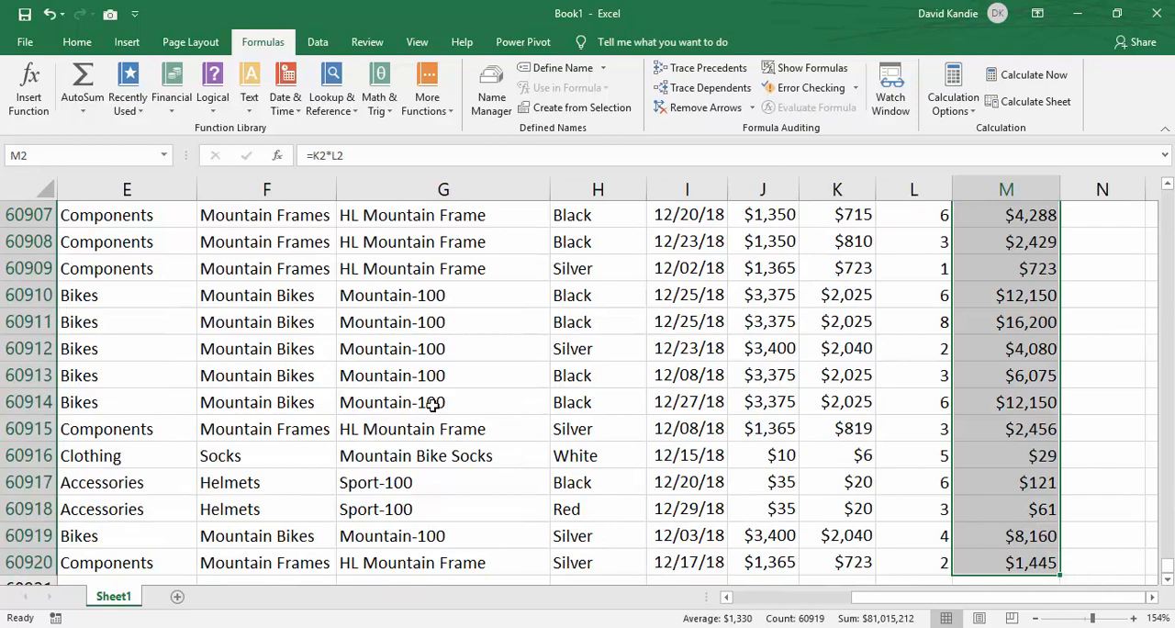
key("ctrl+Up")
key("Down")
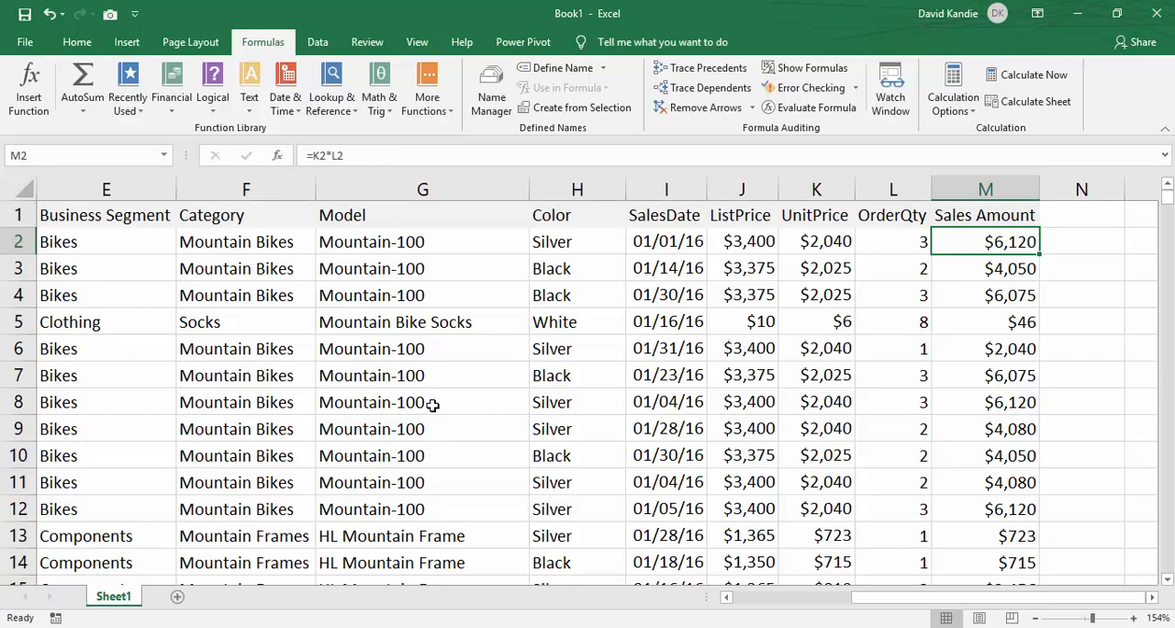
Create named ranges for the whole data table from the top row only, and return to cell A1
key("ctrl+a")
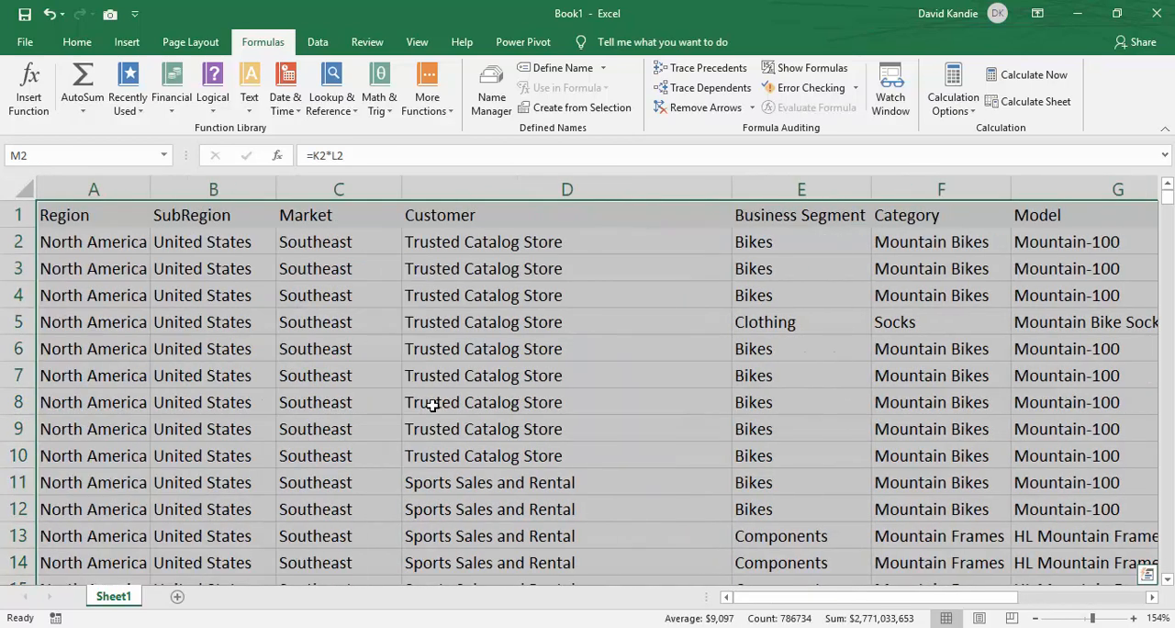
left_click(572, 108)
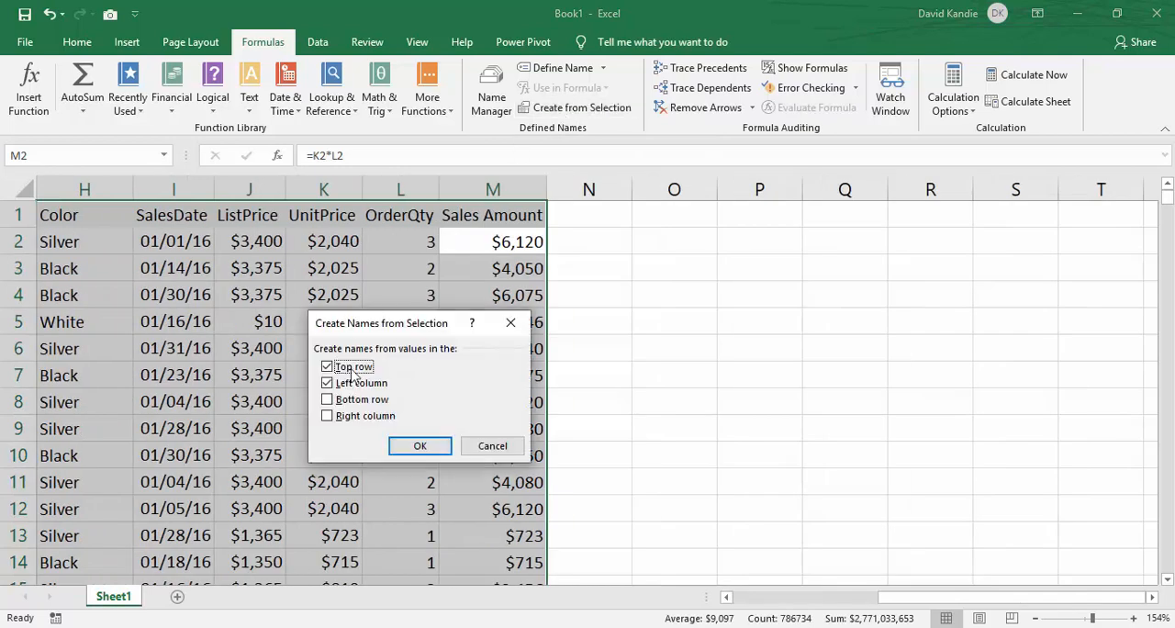
left_click(328, 383)
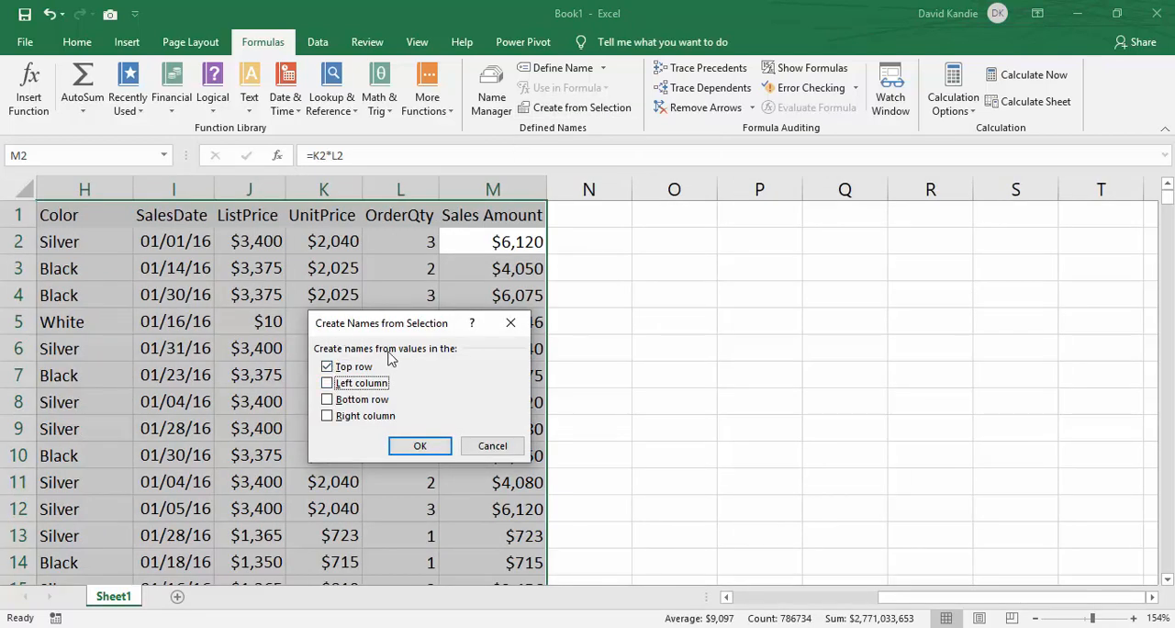
left_click(420, 447)
left_click(231, 349)
key("Home")
key("ctrl+Home")
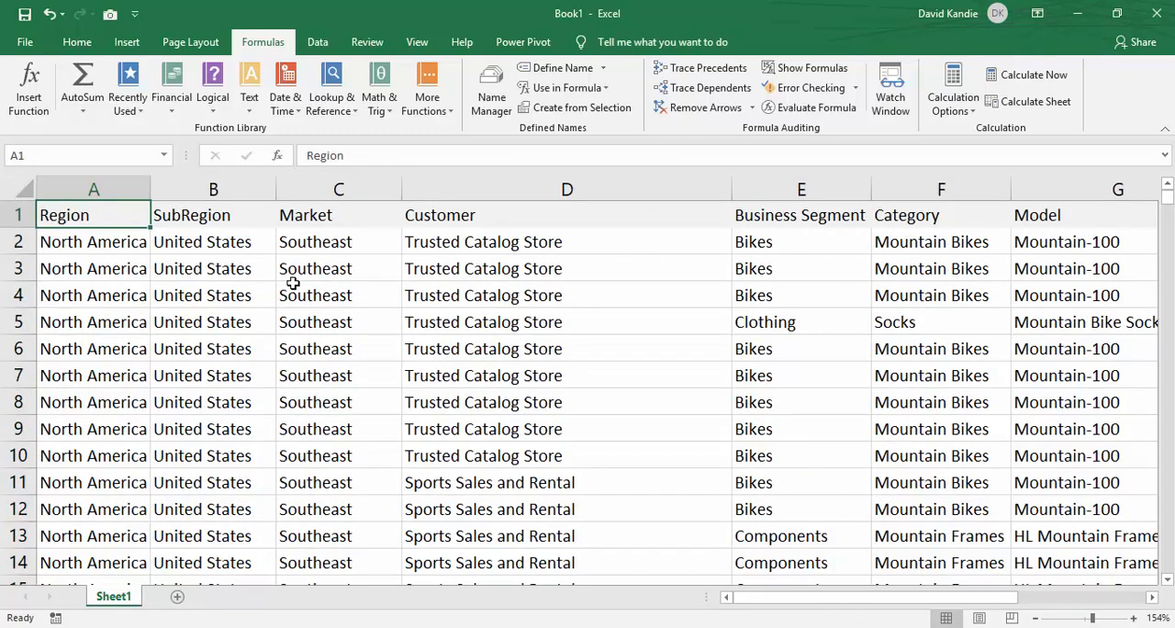
Check the defined names and the ranges they refer to in the Name Manager, including OrderQty and SalesDate
left_click(487, 108)
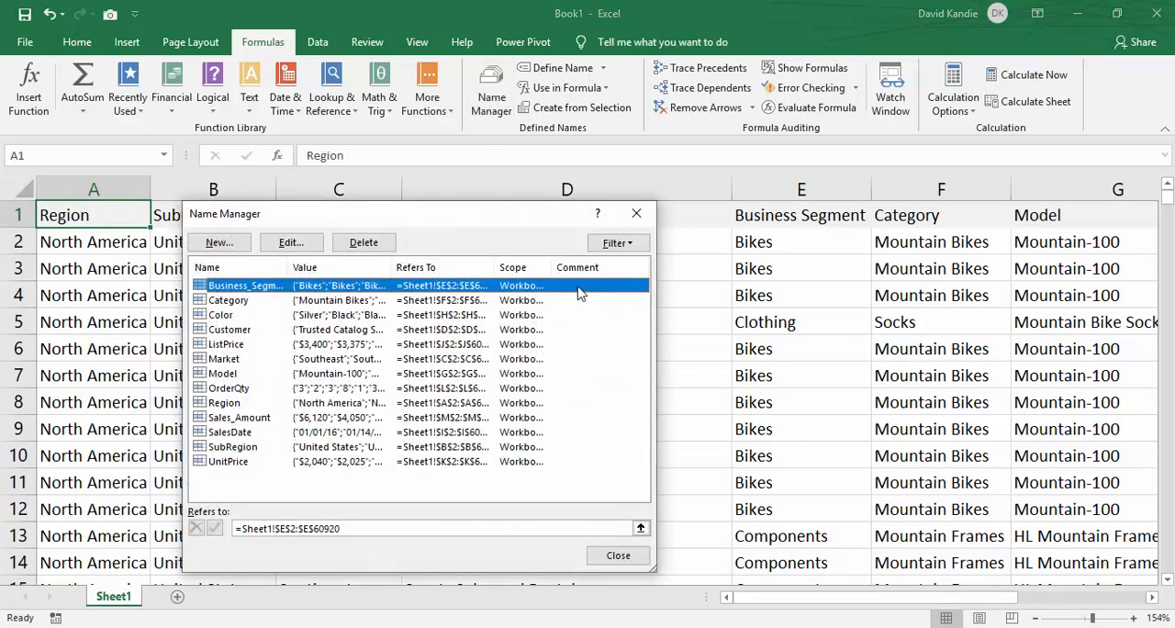
left_click(265, 389)
left_click(256, 433)
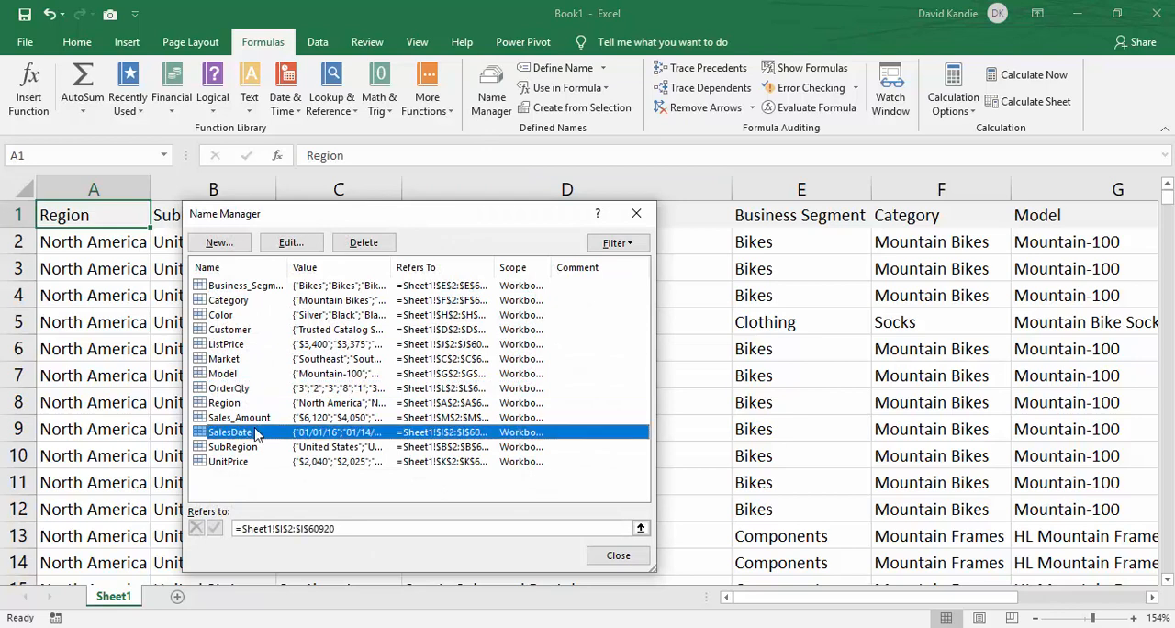
left_click(637, 213)
Copy the Business Segment column with its header into A1 of a new sheet and widen column A
left_click(689, 246)
left_click(786, 219)
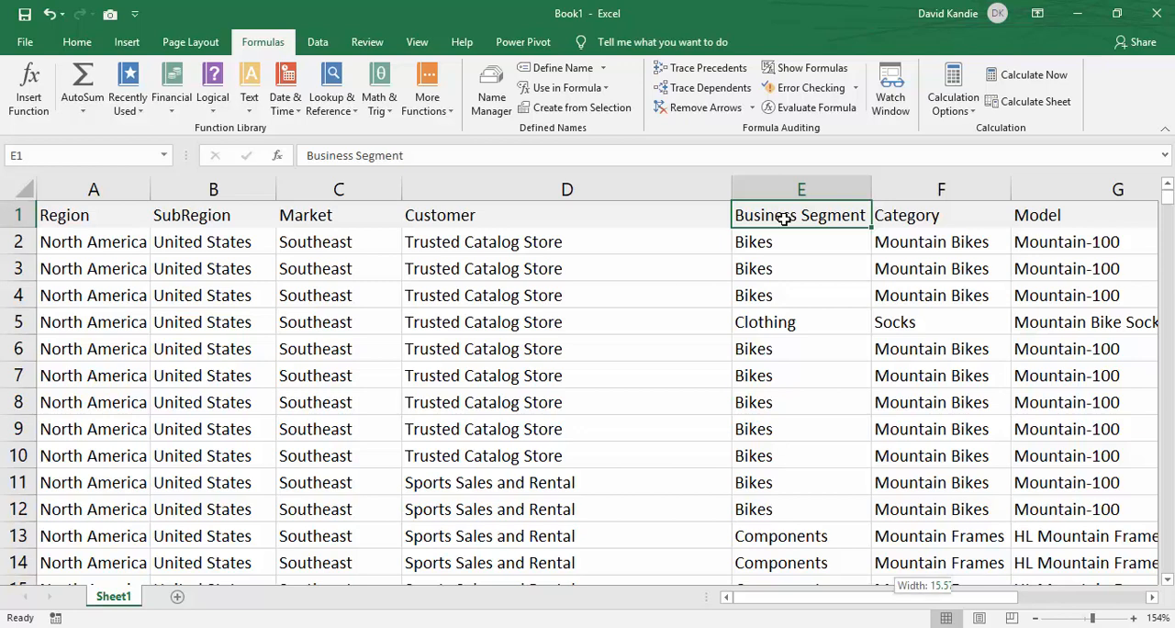
key("ctrl+shift+Down")
key("ctrl+c")
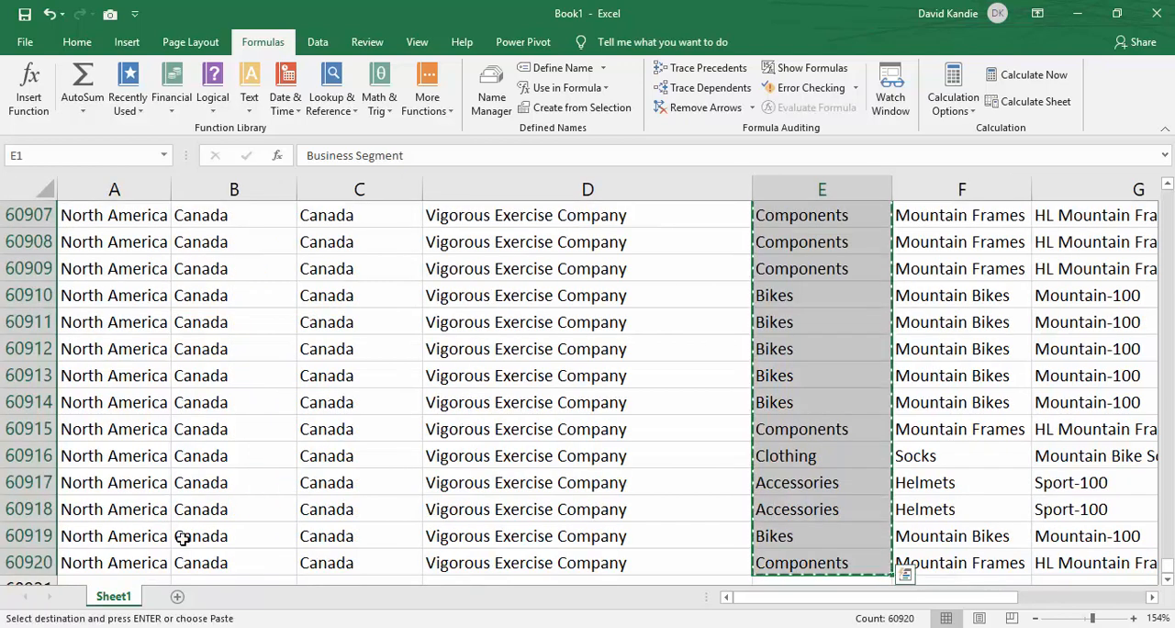
left_click(177, 597)
key("Return")
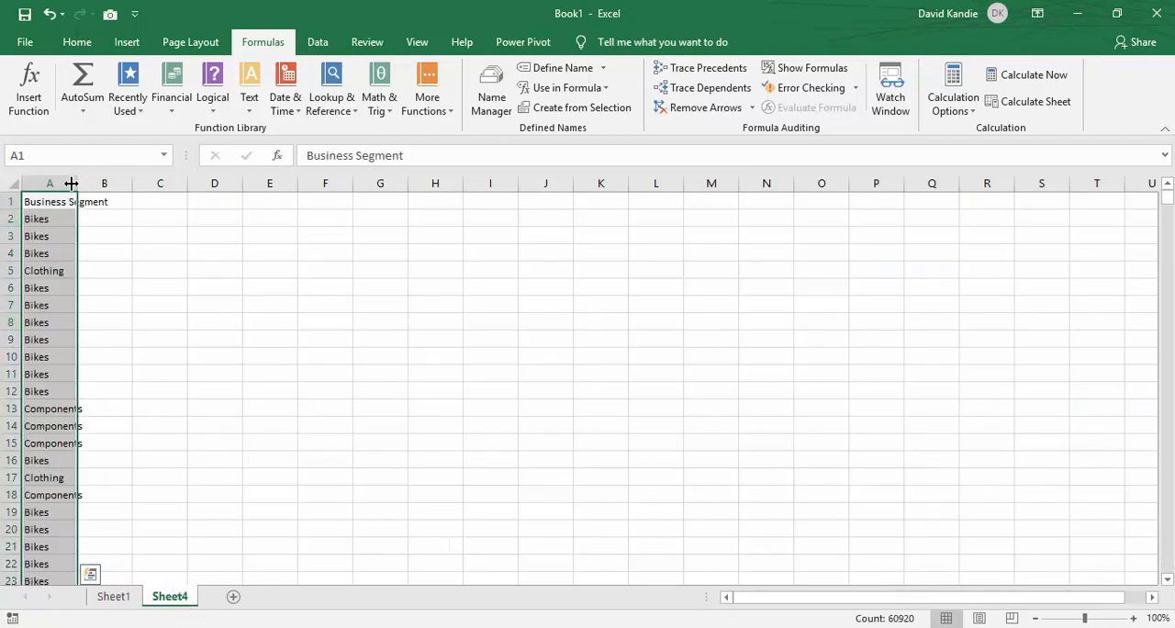
left_click_drag(78, 184, 132, 186)
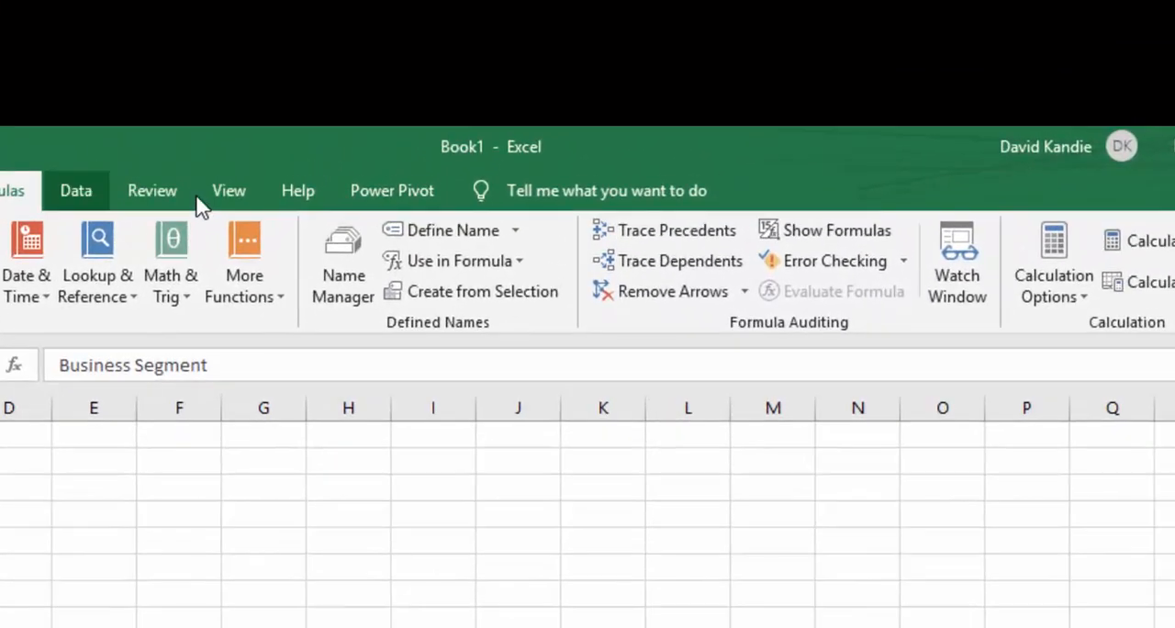
Remove duplicates from the copied Business Segment column, treating the first row as a header
left_click(76, 191)
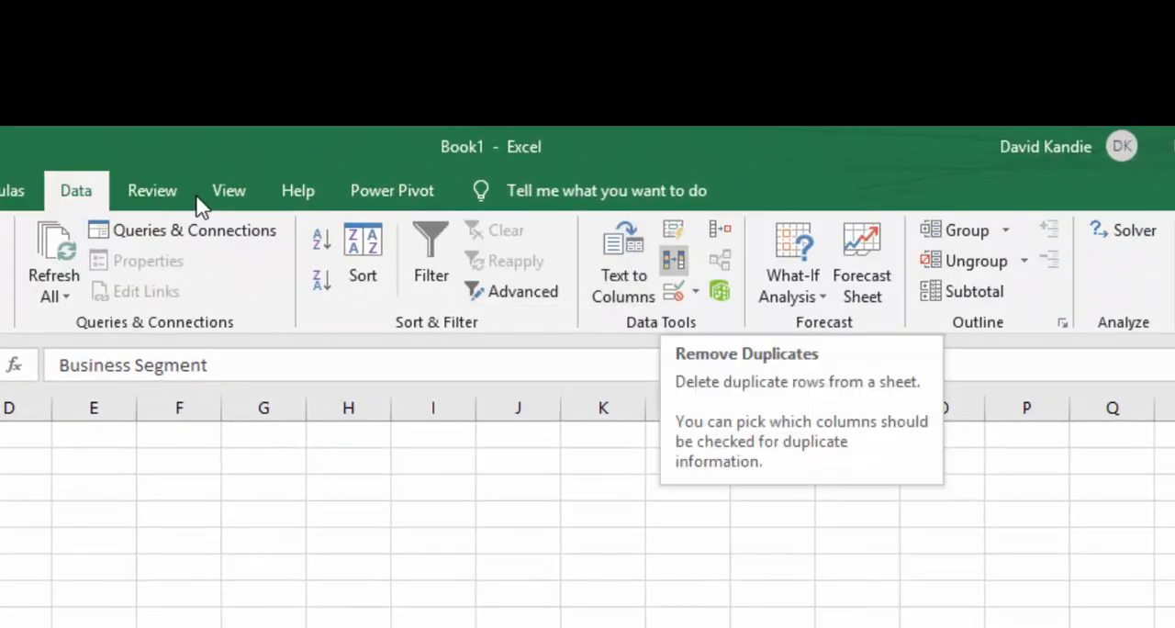
left_click(674, 261)
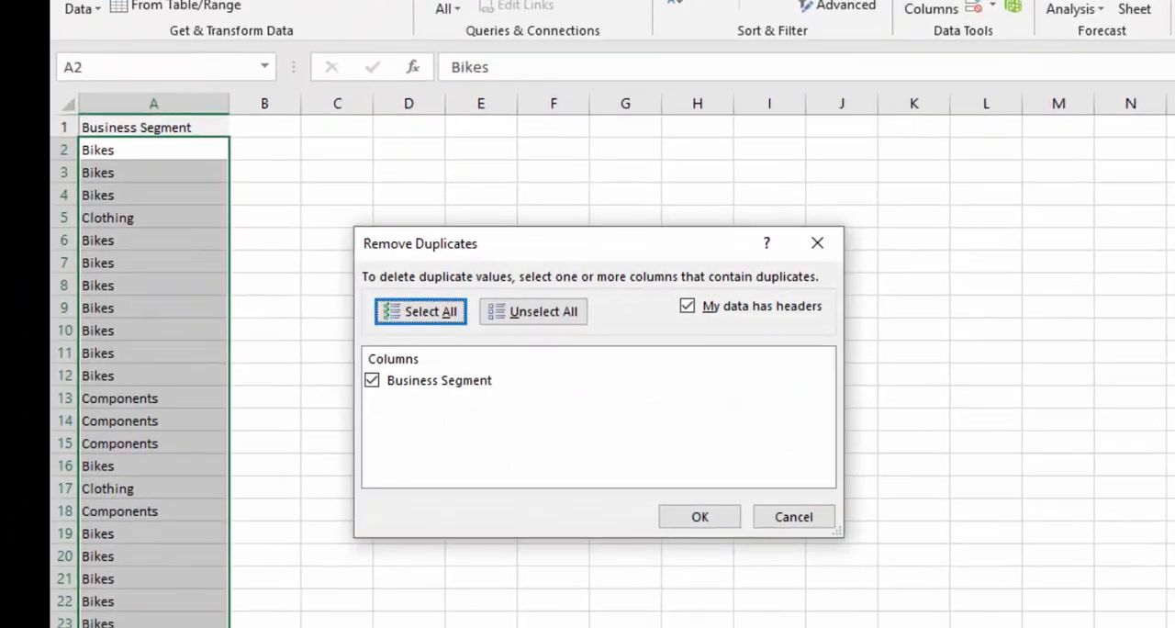
left_click(700, 517)
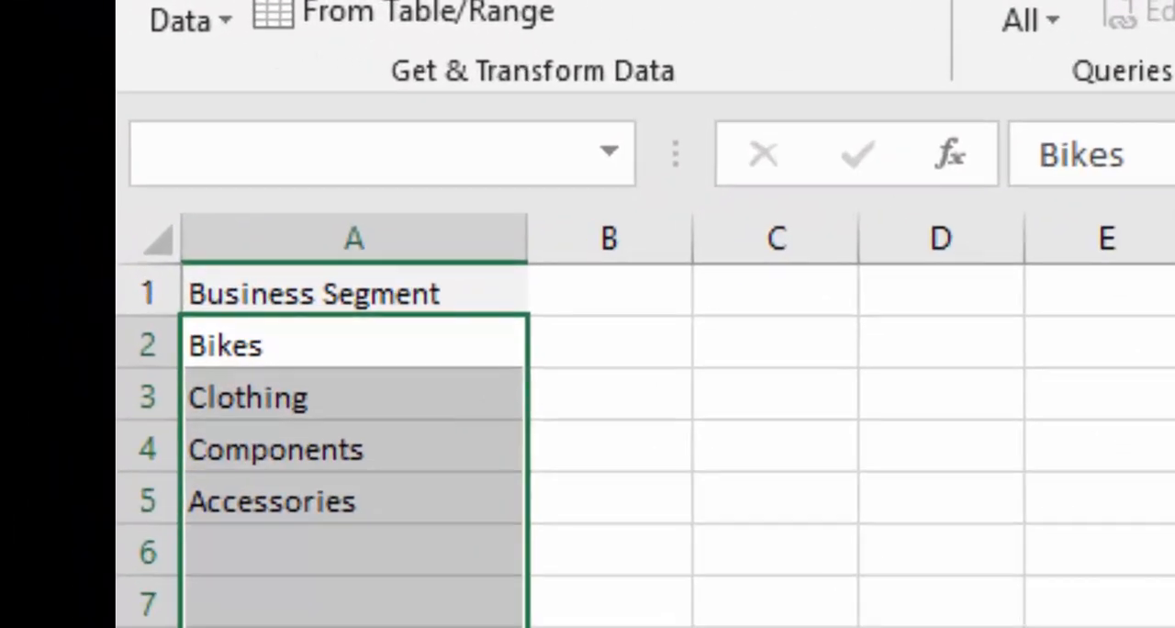
key("Return")
left_click_drag(413, 347, 413, 390)
left_click(413, 345)
Widen columns A and B on the new sheet
left_click_drag(527, 239, 553, 239)
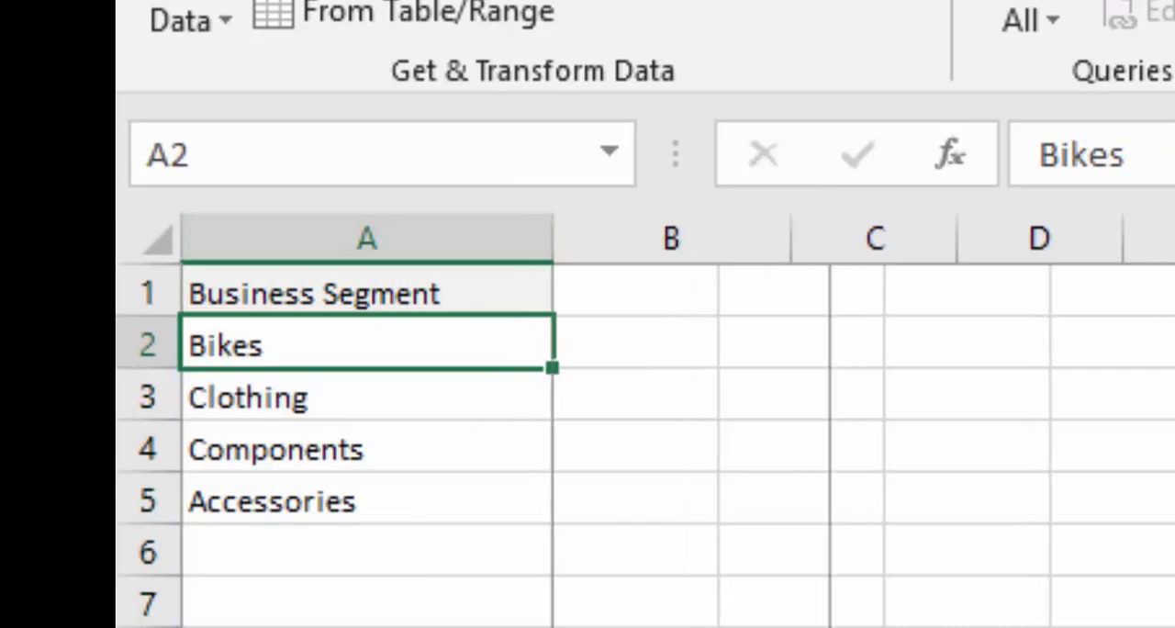
left_click_drag(831, 239, 833, 239)
left_click(692, 292)
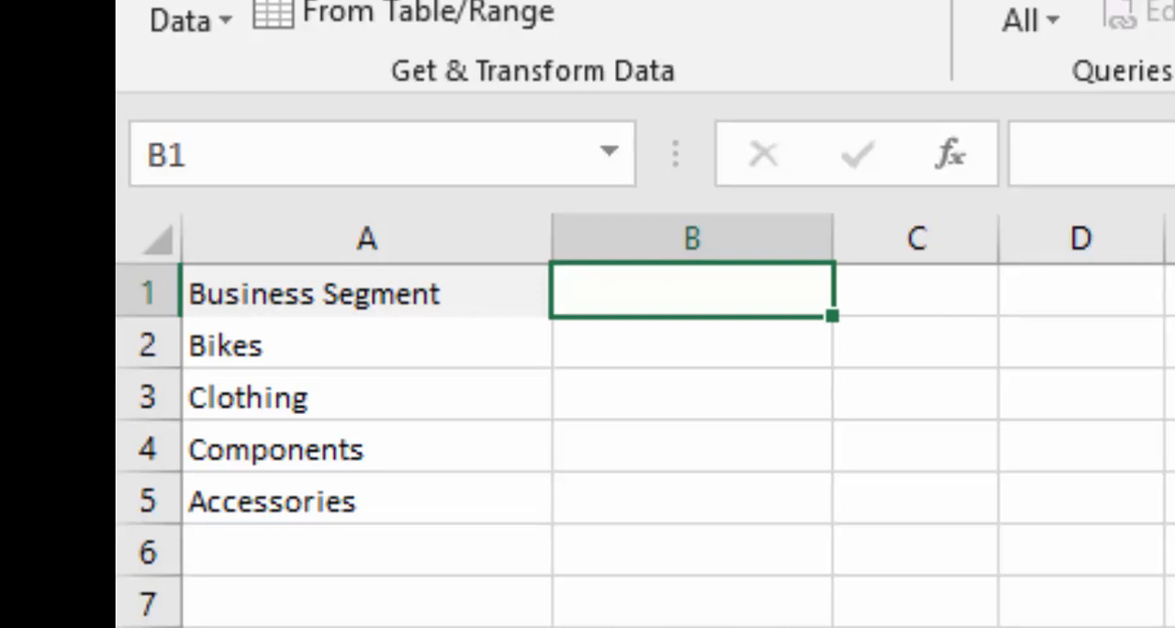
Start a SUMIF formula in B2 beside Bikes and open its function arguments
left_click(692, 345)
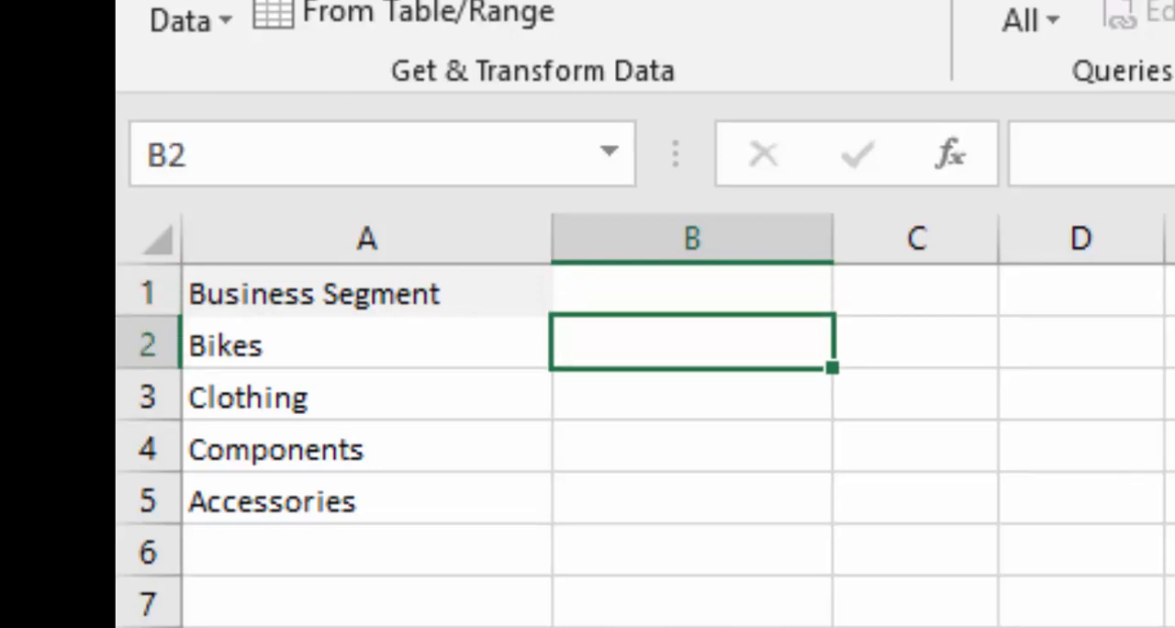
type("=sumif")
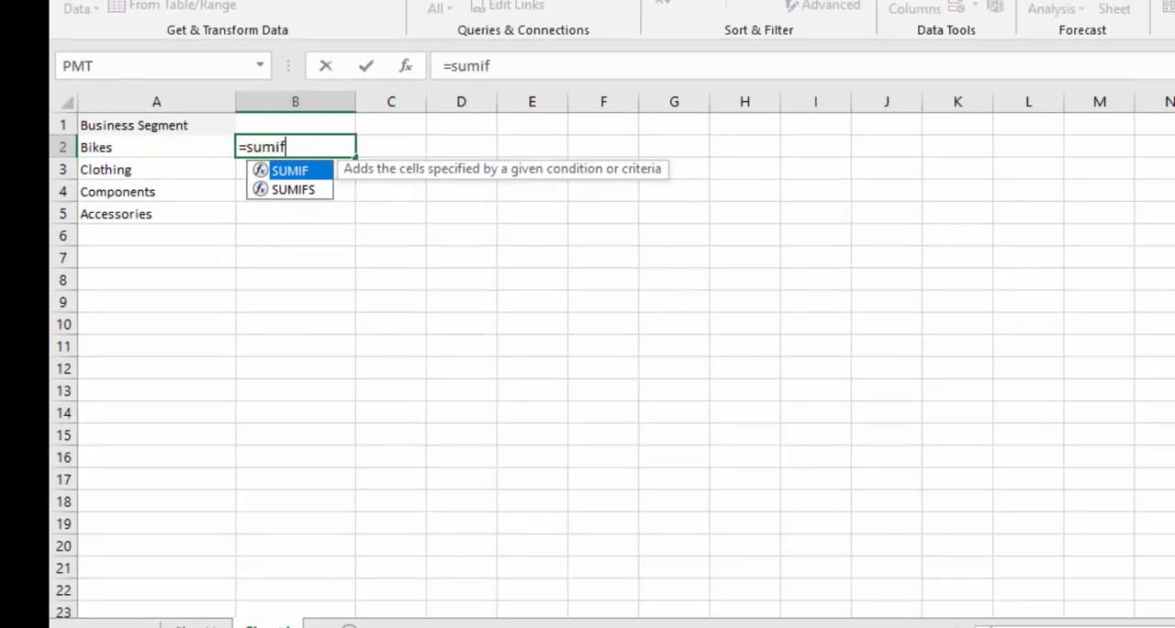
key("Tab")
key("ctrl+a")
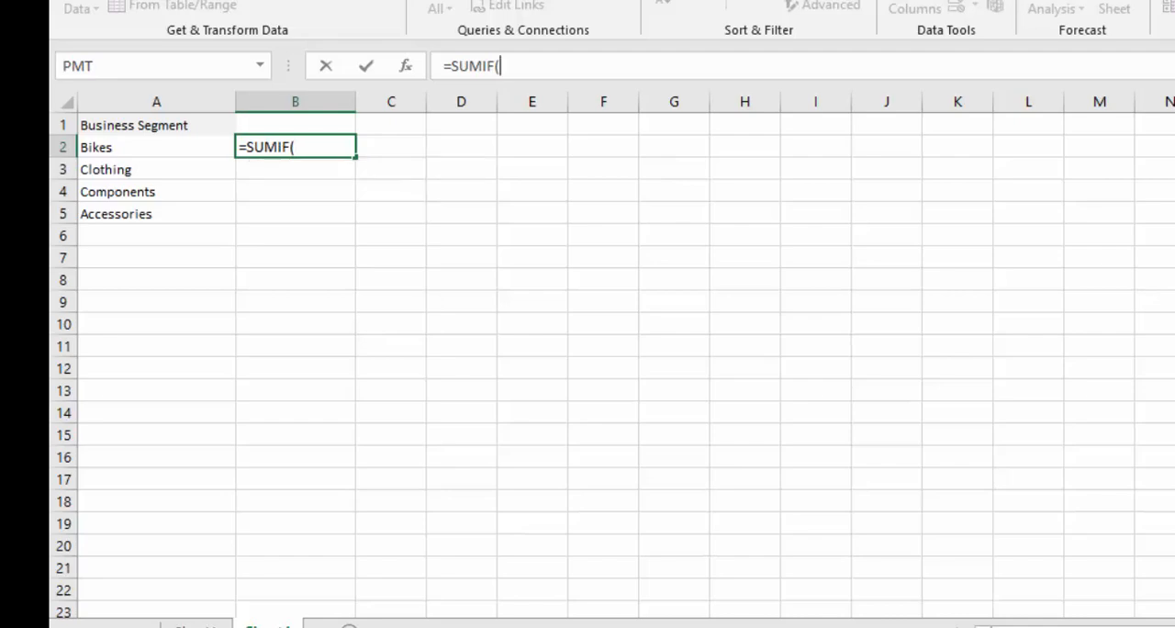
left_click_drag(429, 229, 447, 178)
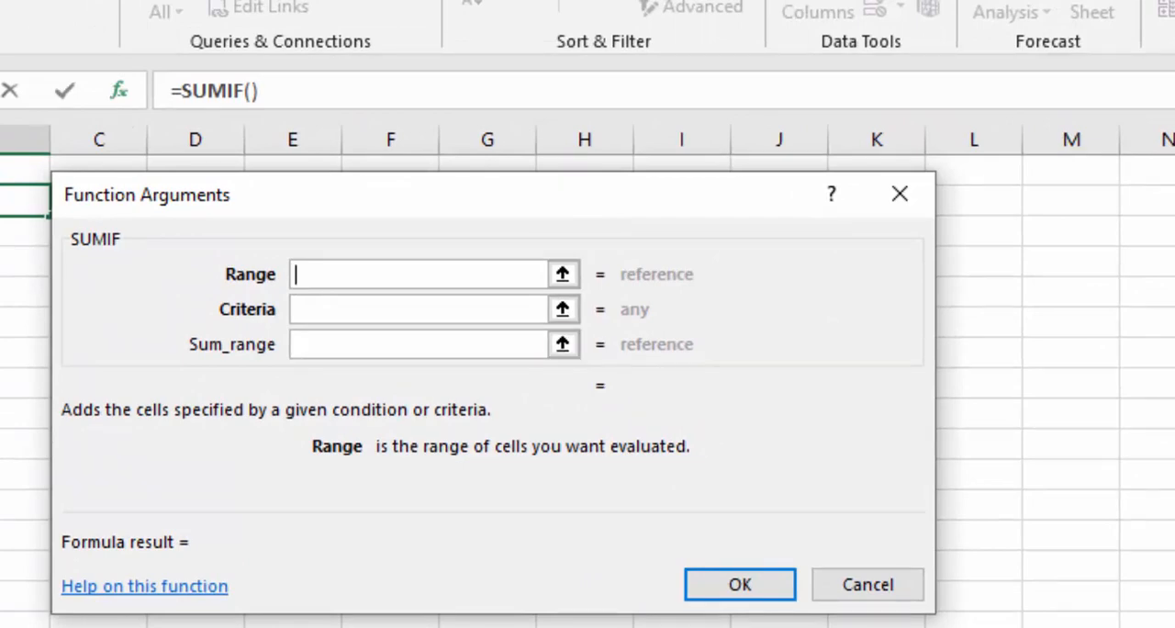
Set the SUMIF Range argument to the defined name Business_Segment
left_click(4, 2)
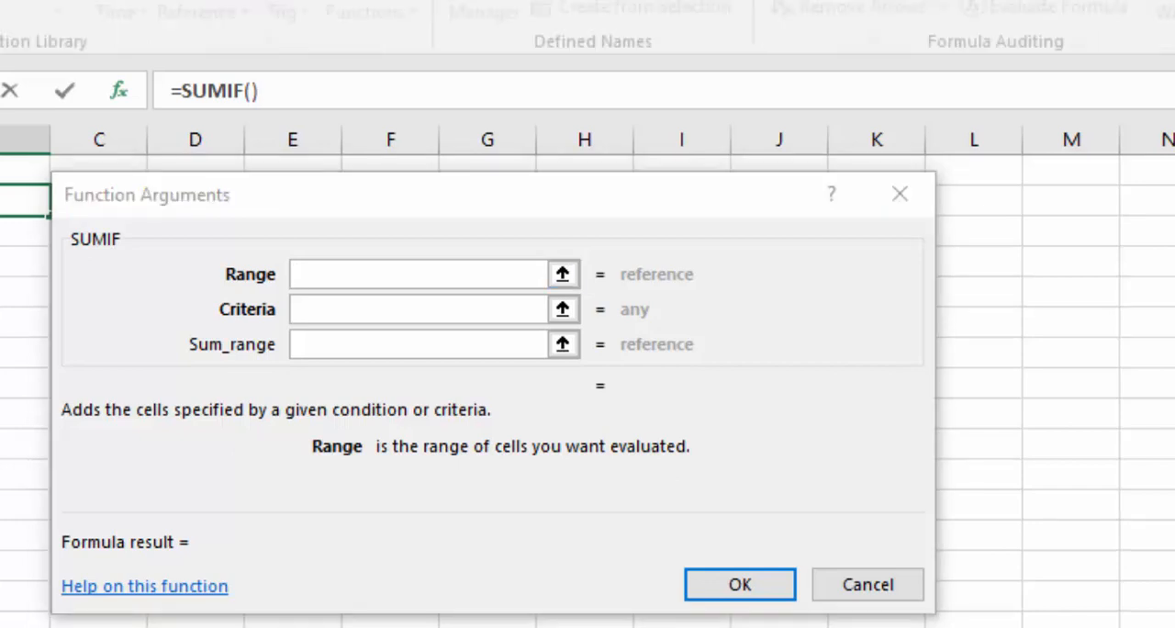
key("s")
key("Return")
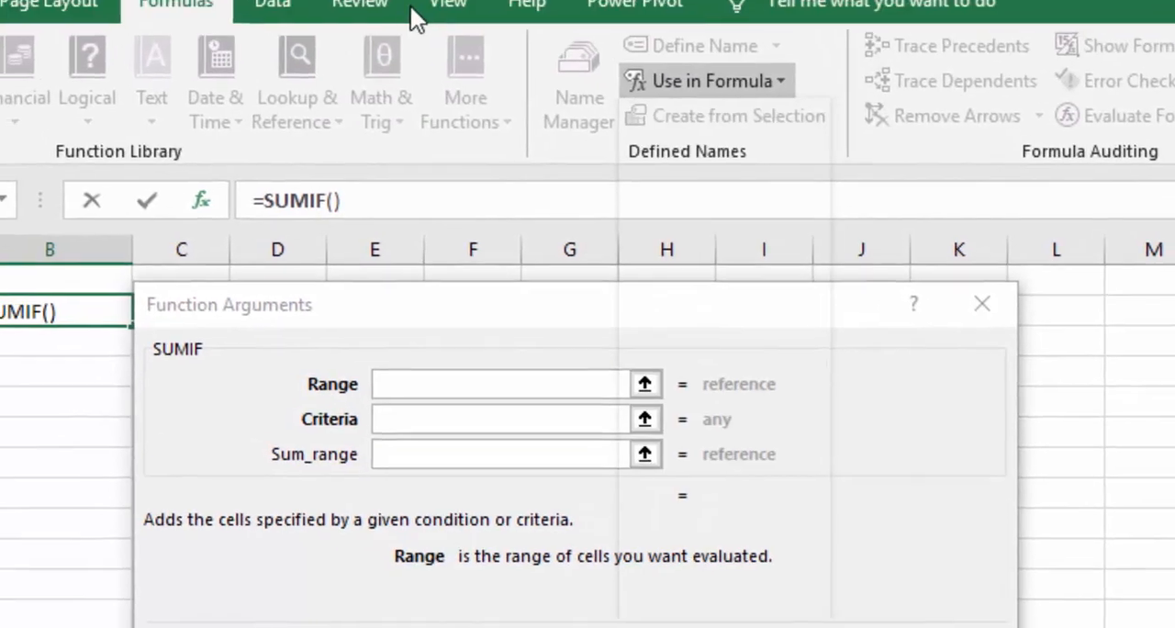
key("Tab")
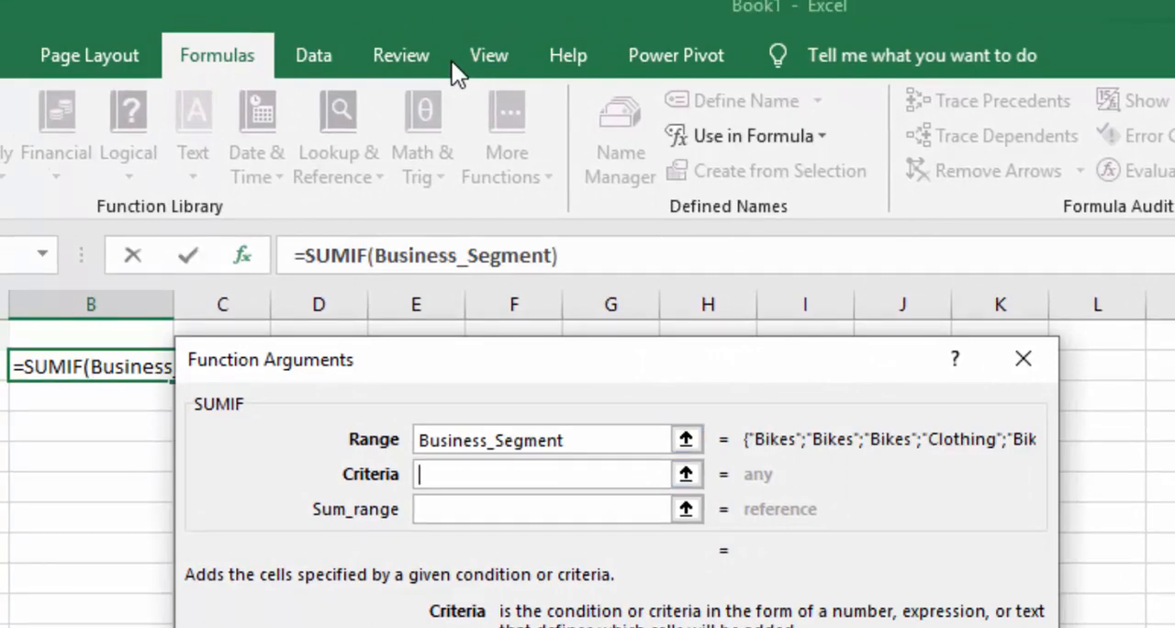
Set the Criteria to A2 and the Sum_range to the name Sales_Amount, and complete the SUMIF formula
type("A2")
key("Tab")
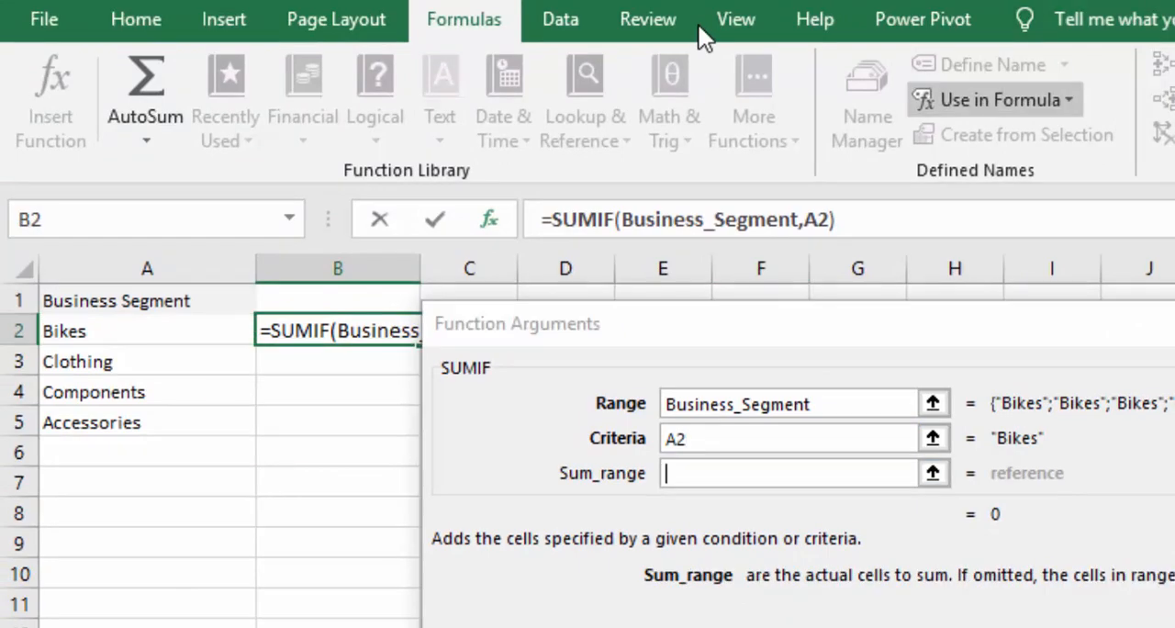
left_click(995, 100)
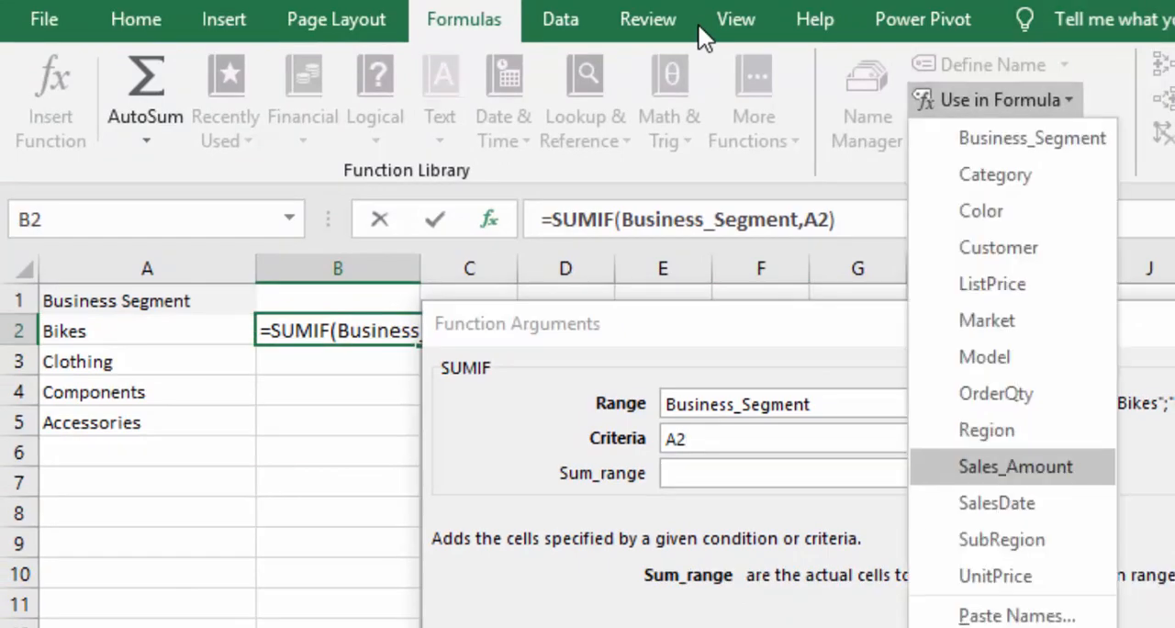
left_click(1015, 466)
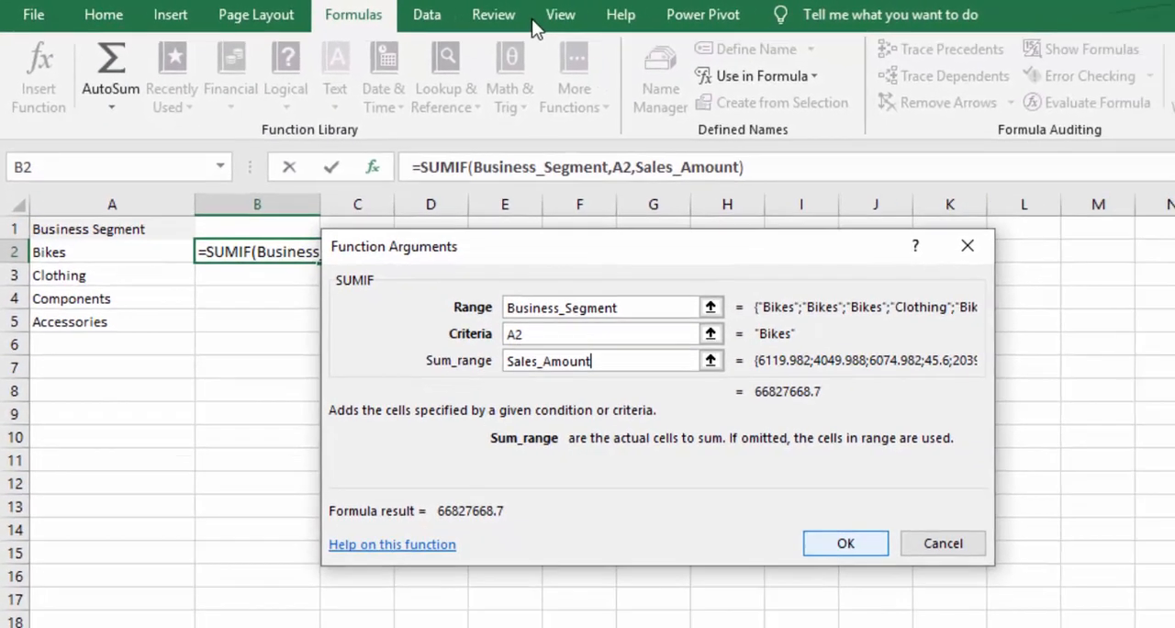
key("Return")
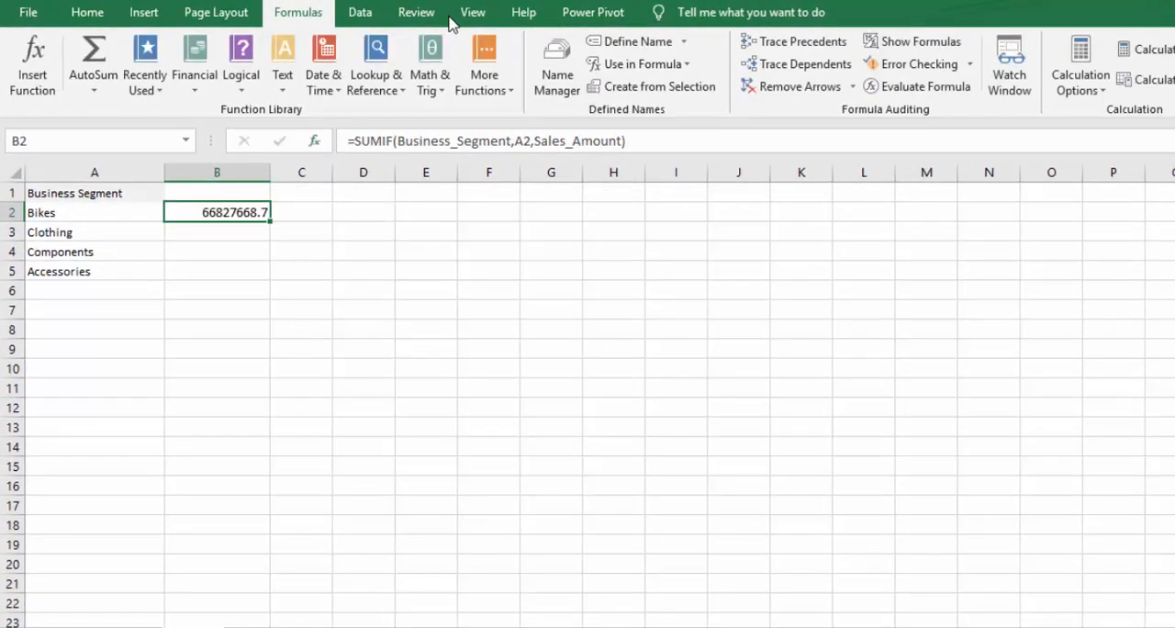
Fill the SUMIF formula in B2 down through B5 and apply comma style to the four segment amounts
key("shift+Down")
key("shift+Down")
key("shift+Down")
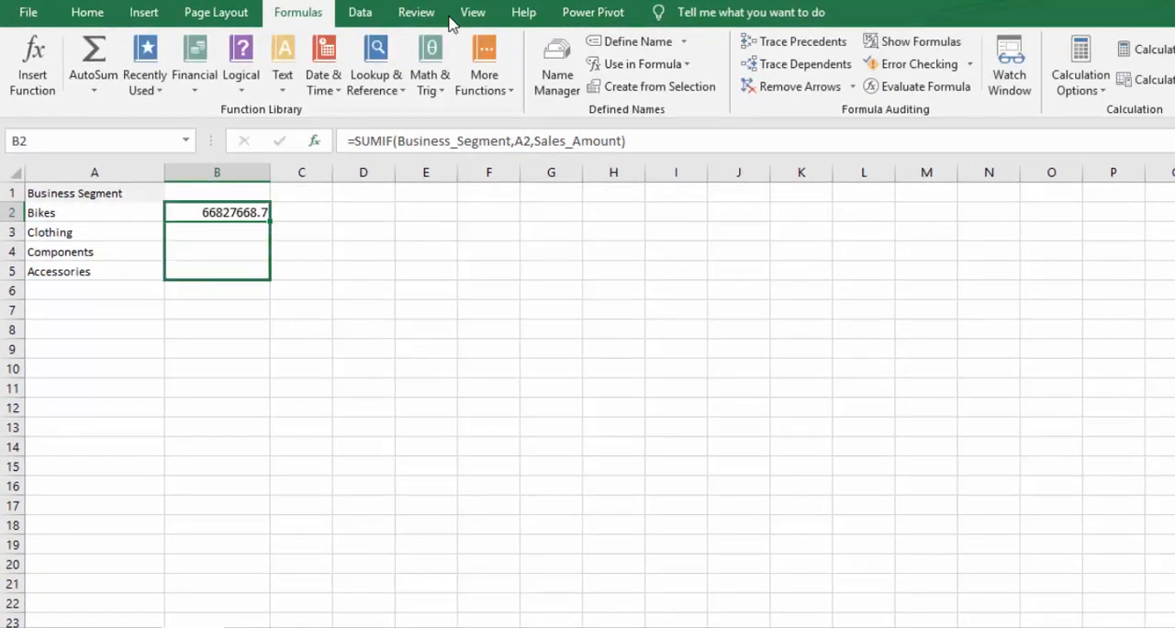
key("ctrl+d")
key("alt+h")
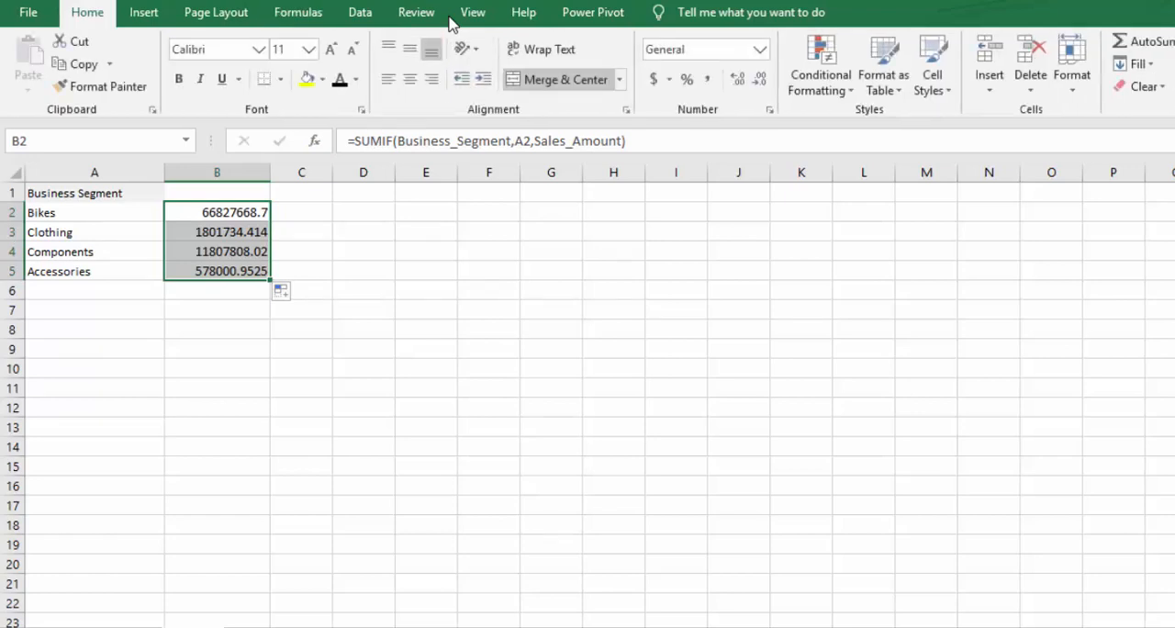
key("k")
Add an AutoSum total of the four segment amounts in B6
key("shift+Up")
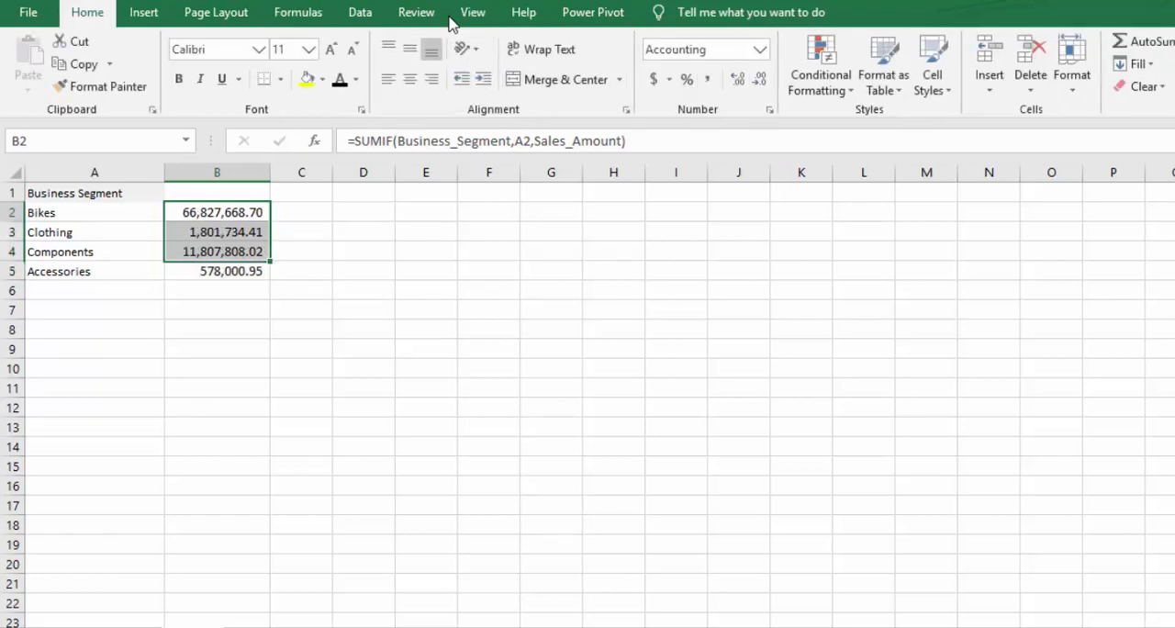
key("shift+Up")
key("shift+Up")
key("shift+Down")
key("shift+Down")
key("shift+Down")
key("shift+Down")
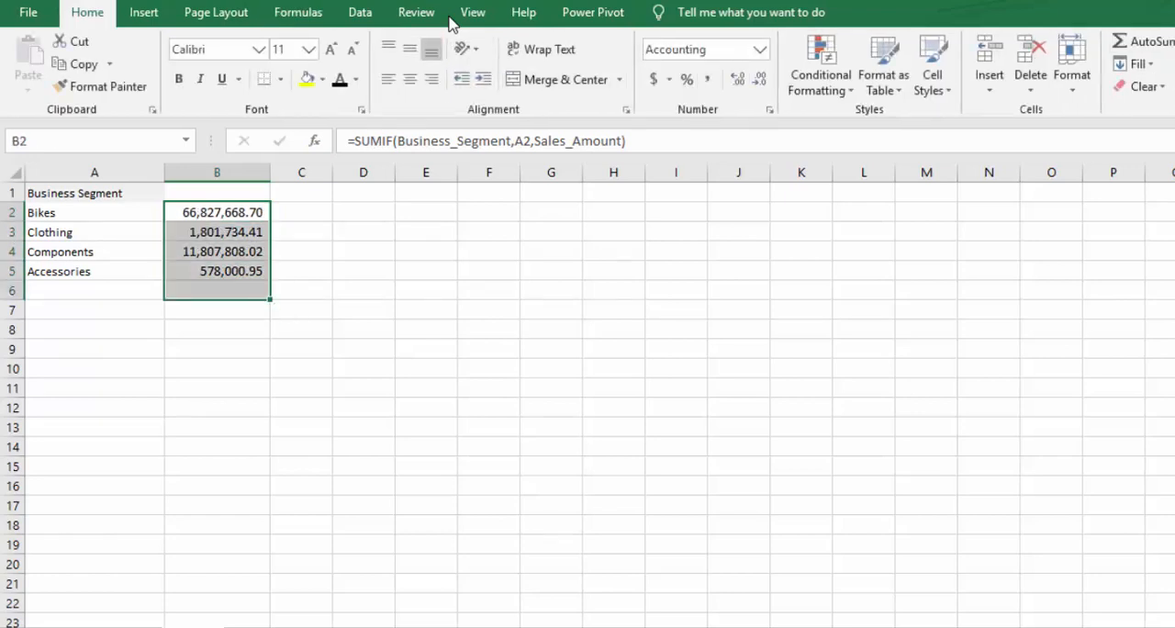
key("alt+equal")
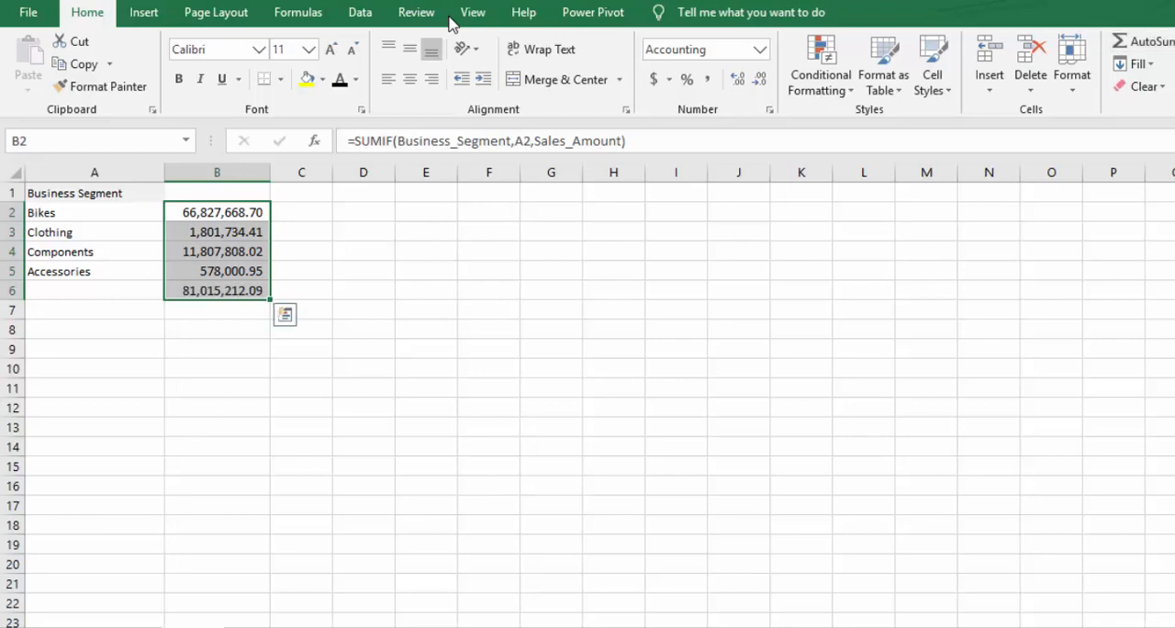
Enter =SUM(Sales_Amount) in D6 as a check total and apply comma style to it
key("Down")
key("Down")
key("Down")
key("Down")
key("Right")
key("Right")
type("=sum")
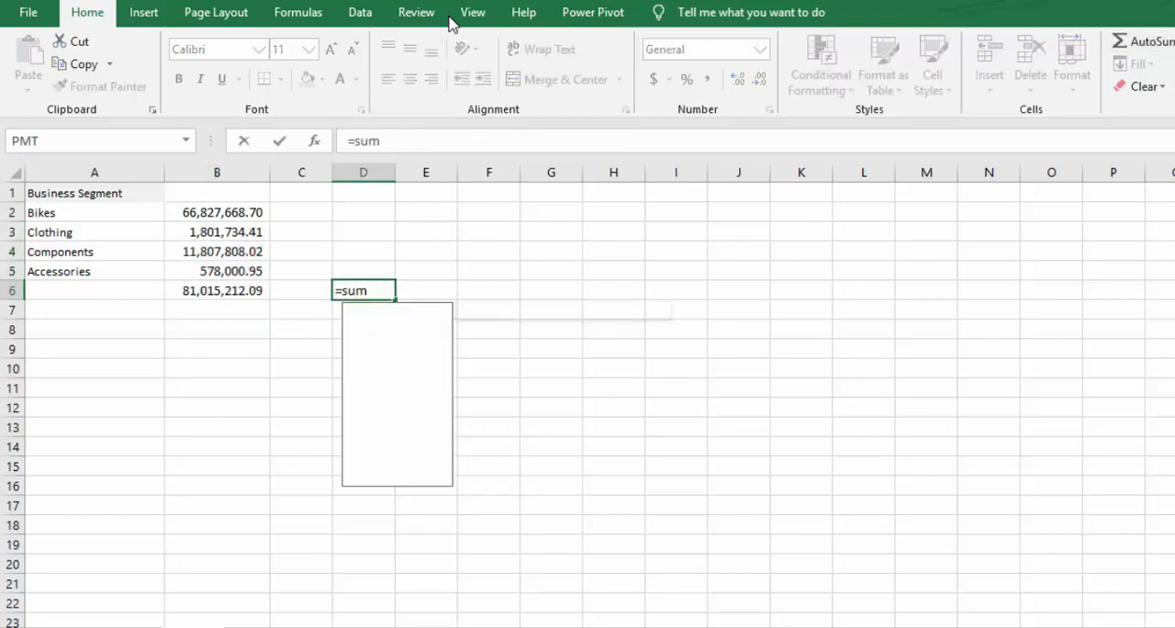
key("Tab")
type("sa")
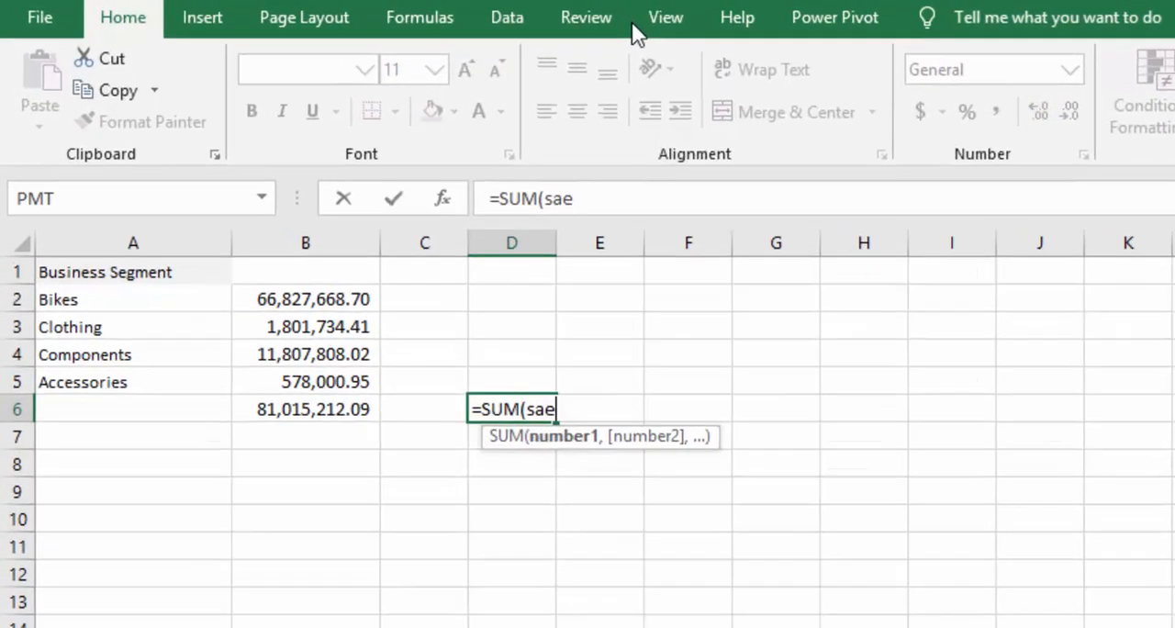
type("le")
key("Tab")
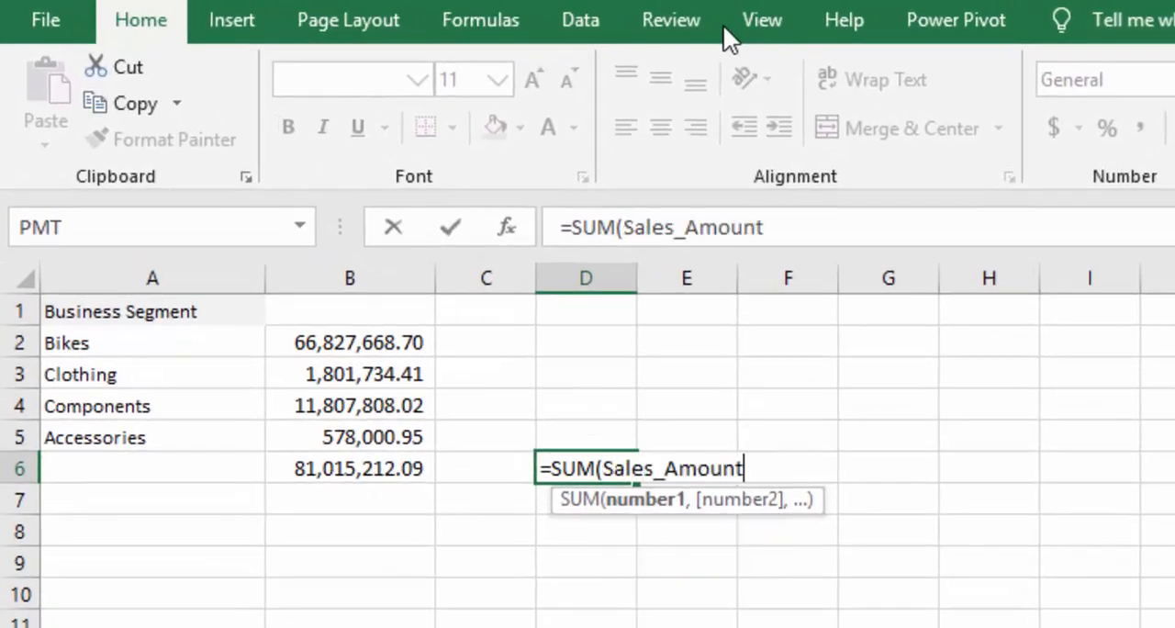
key("Return")
key("Up")
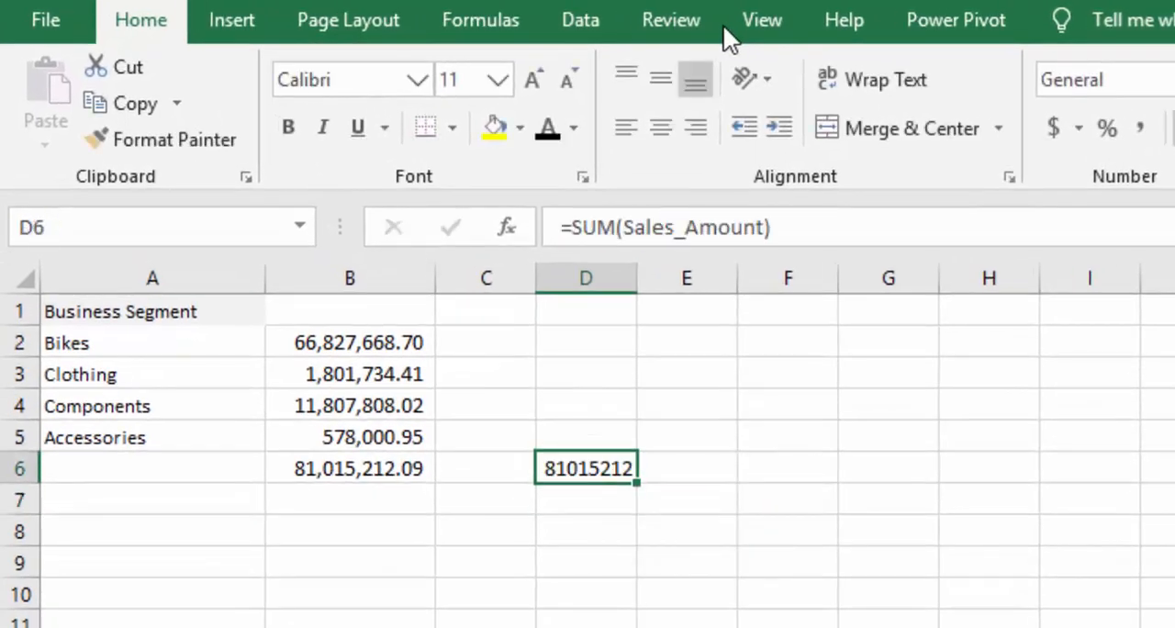
key("alt+h")
key("k")
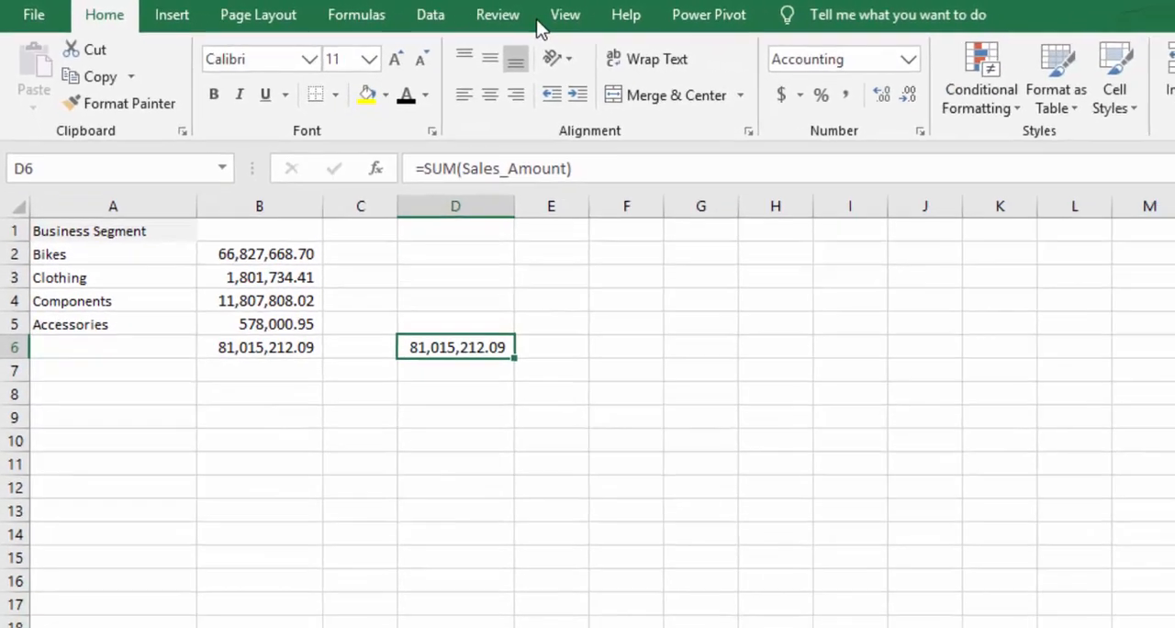
Rename the summary sheet as SUMIF
key("alt+h")
type("orSUMIF")
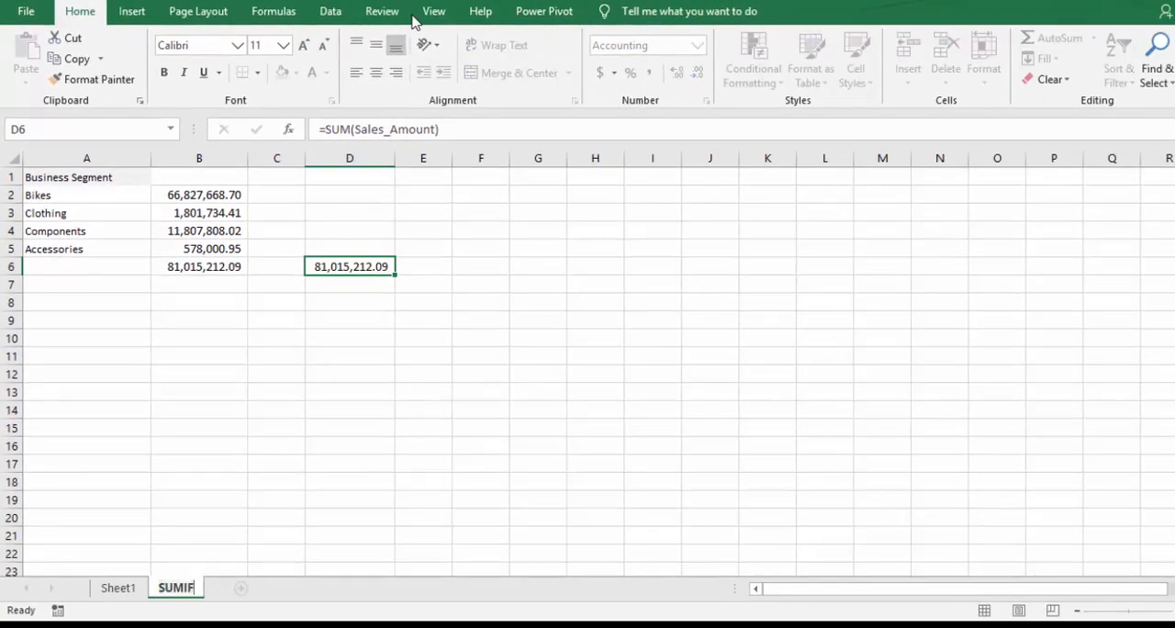
left_click(87, 356)
left_click(199, 284)
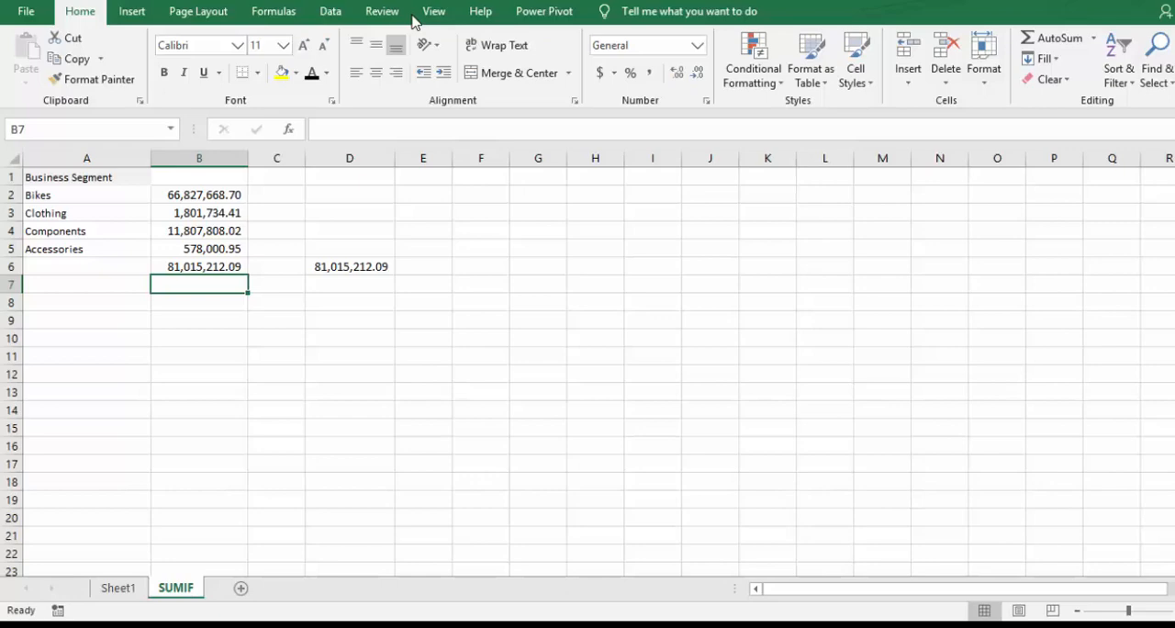
Copy the whole Market column with its header from Sheet1 and paste it at A1 of a new sheet
left_click(118, 588)
left_click(856, 247)
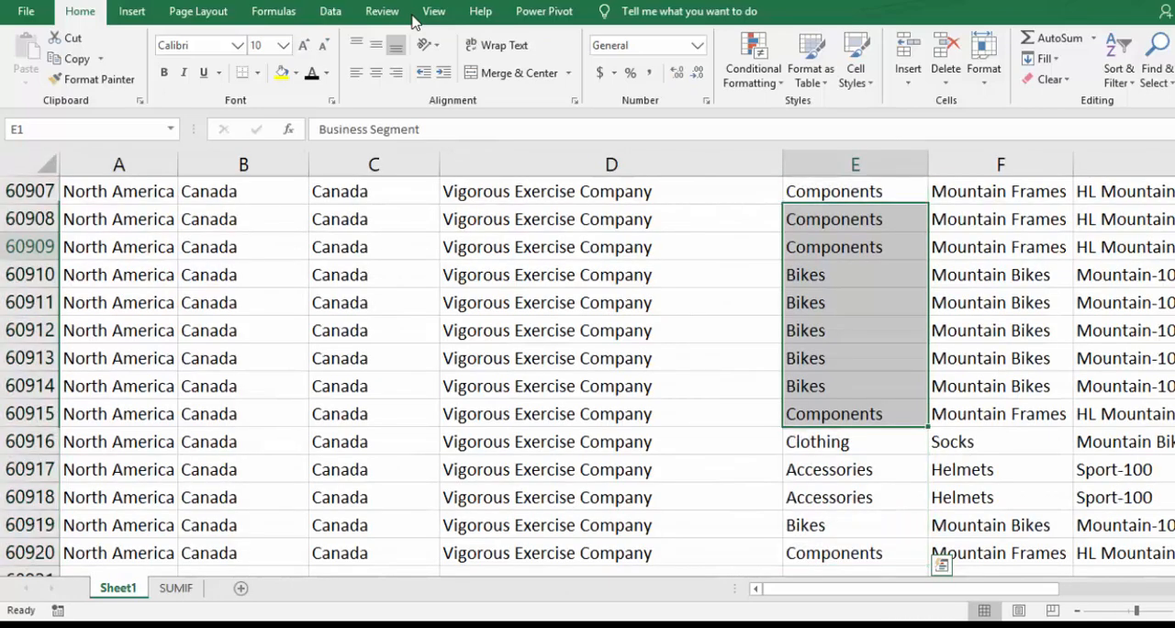
key("ctrl+Up")
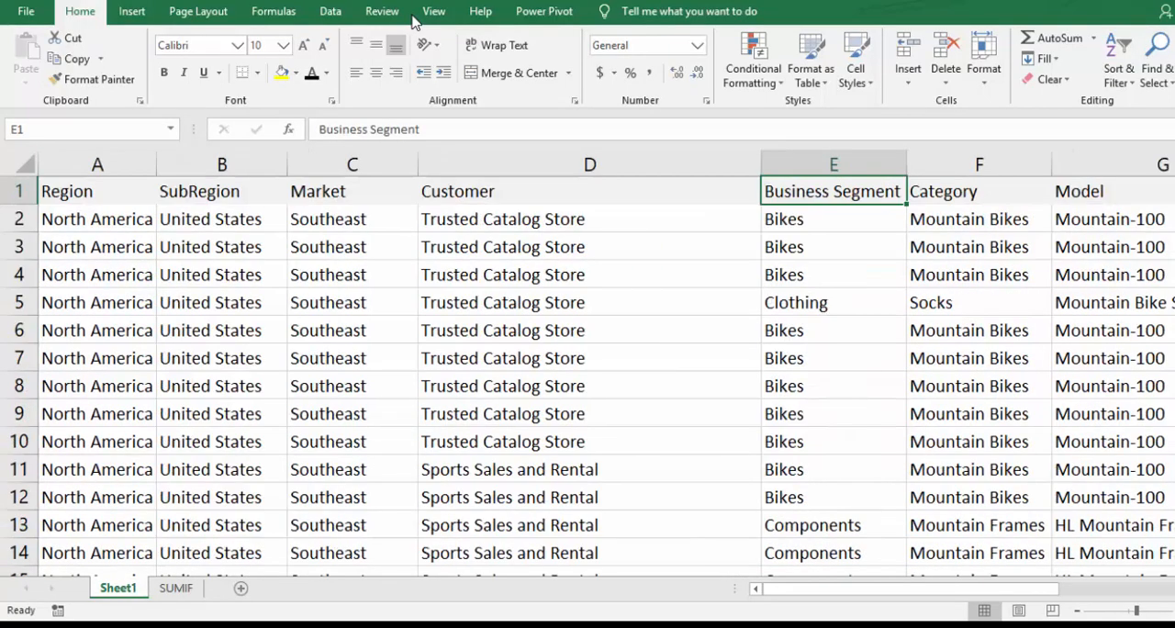
key("Left")
key("Left")
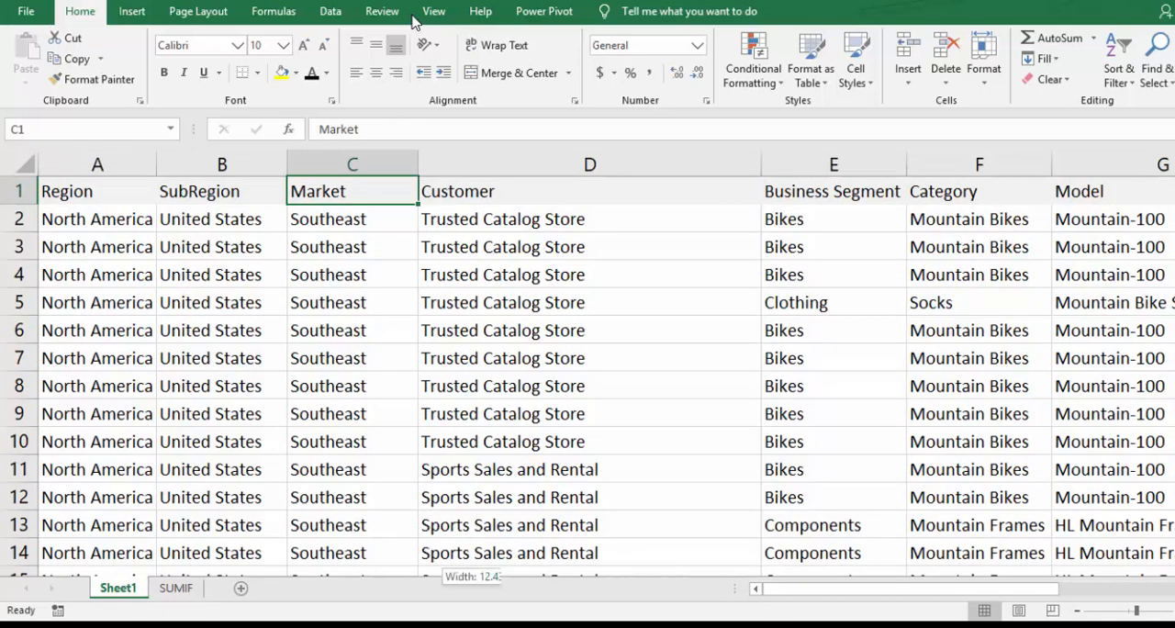
key("ctrl+shift+Down")
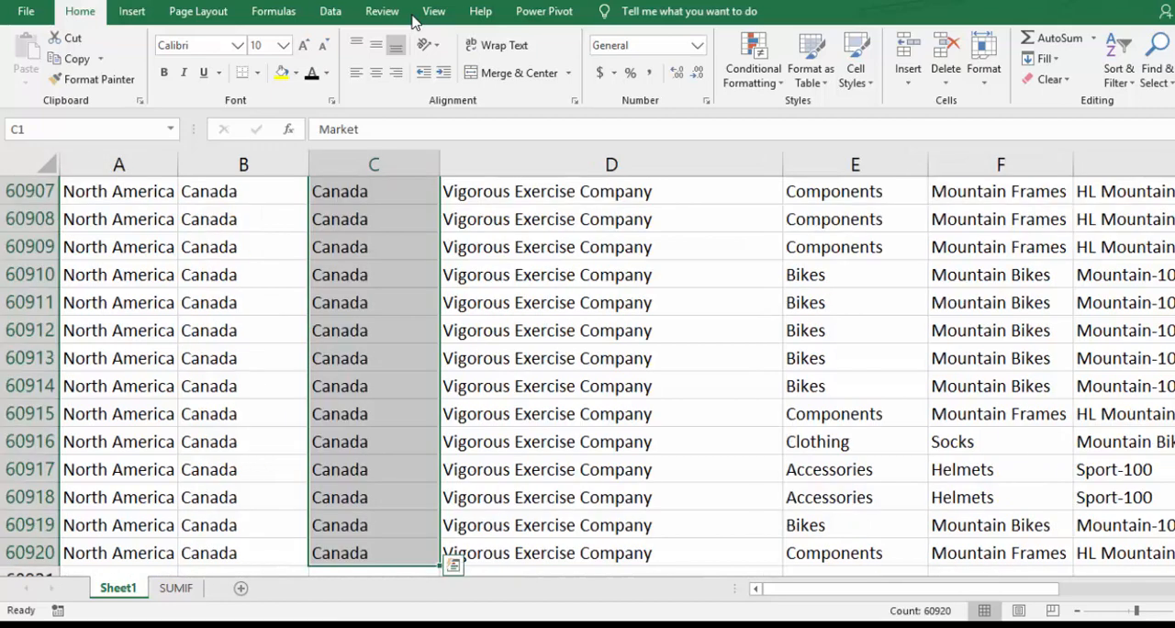
key("ctrl+c")
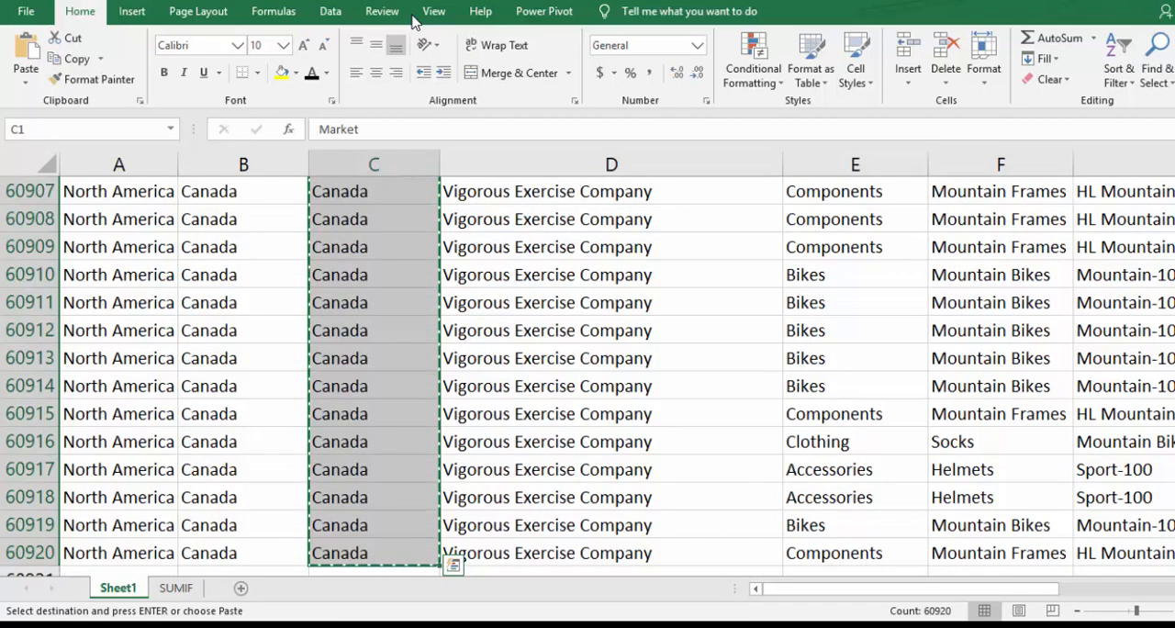
key("shift+F11")
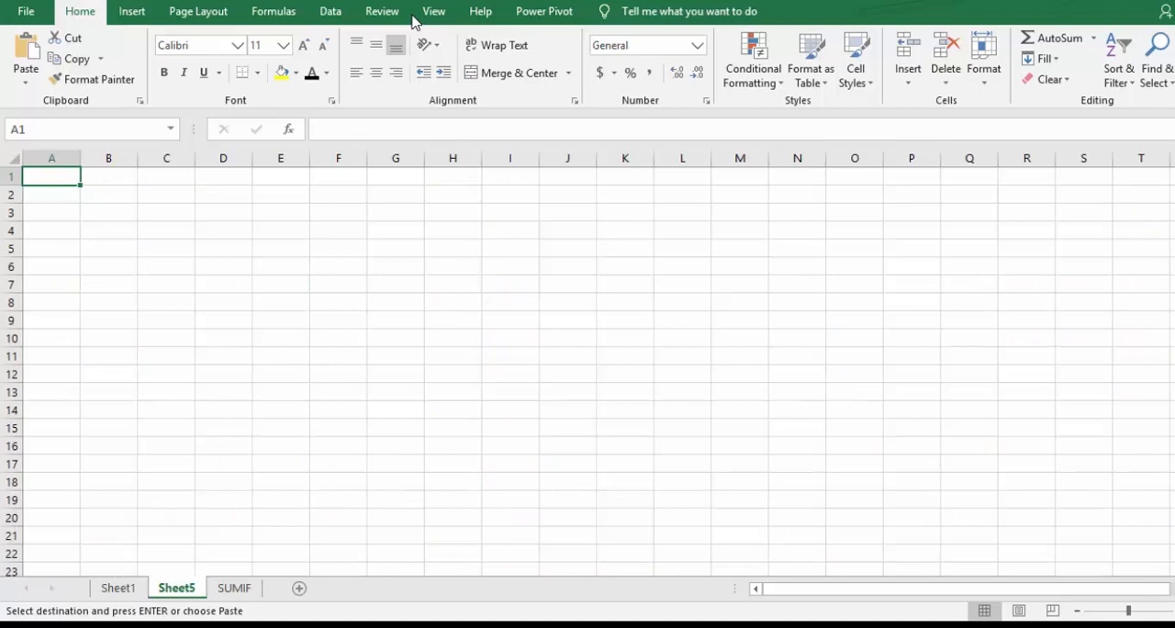
key("ctrl+v")
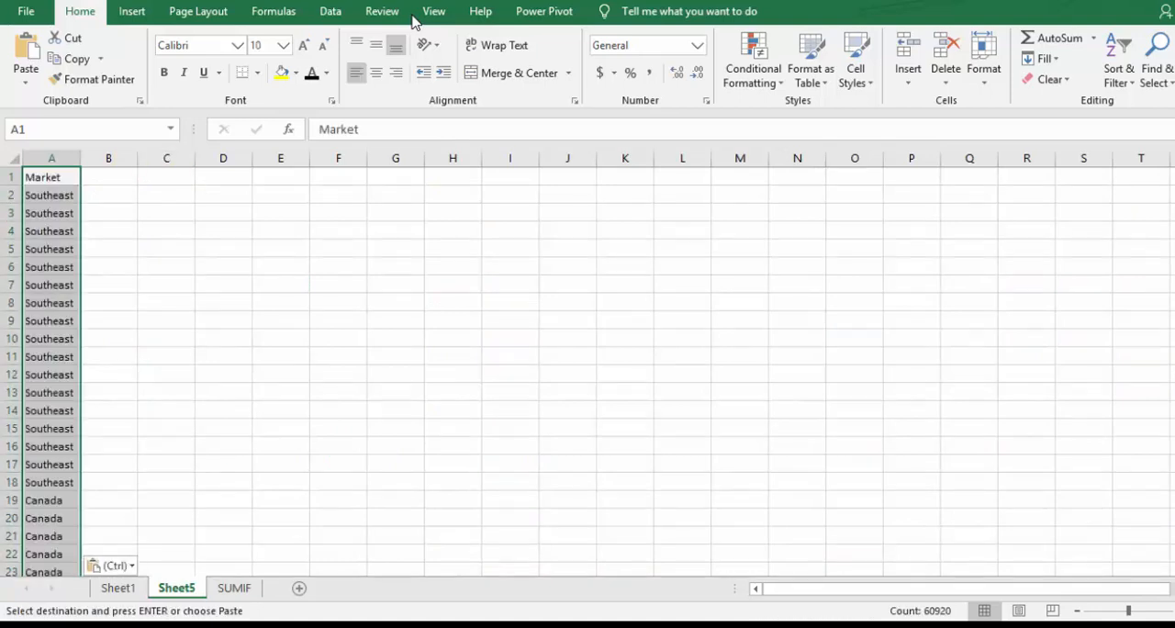
Remove the duplicates from the pasted Market column, treating its first row as a header
left_click(330, 12)
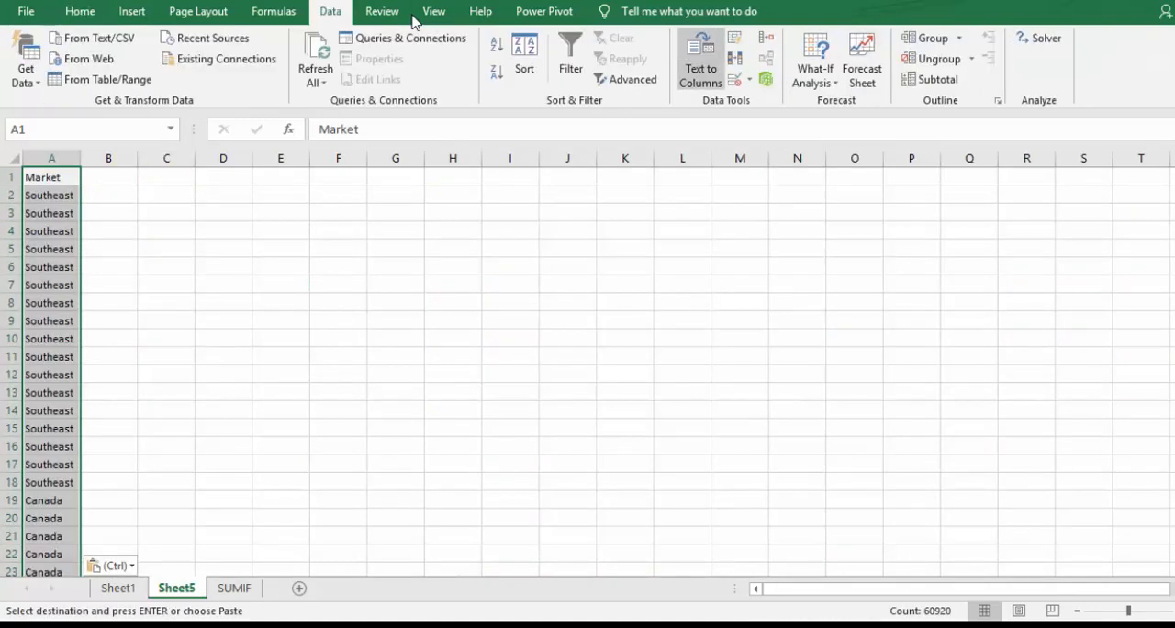
left_click(736, 59)
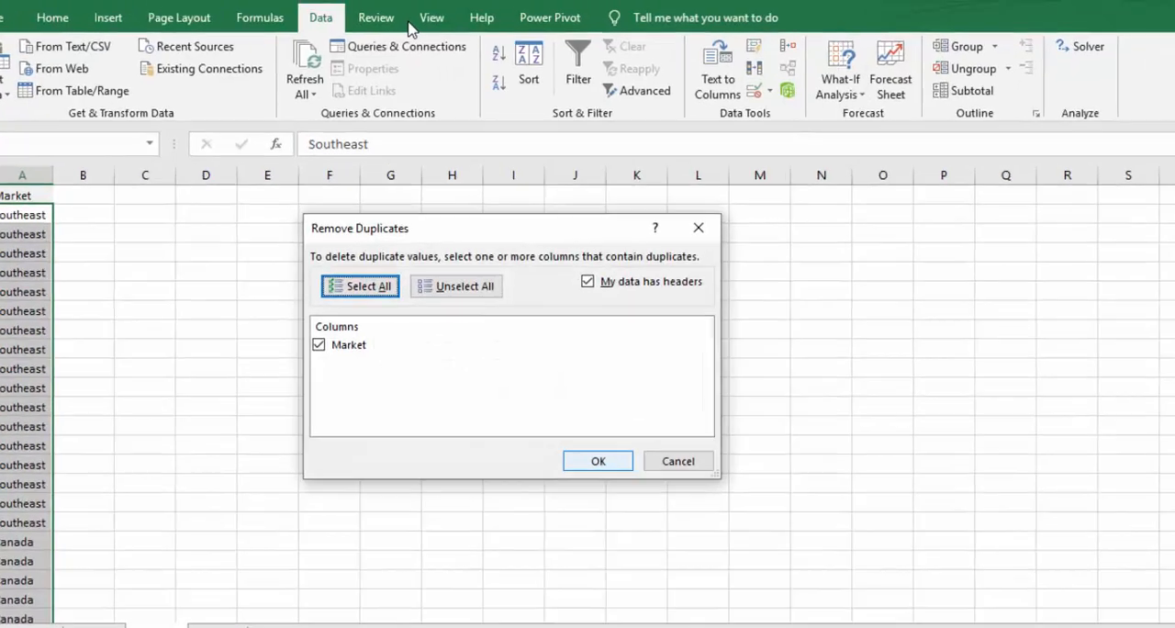
left_click(589, 424)
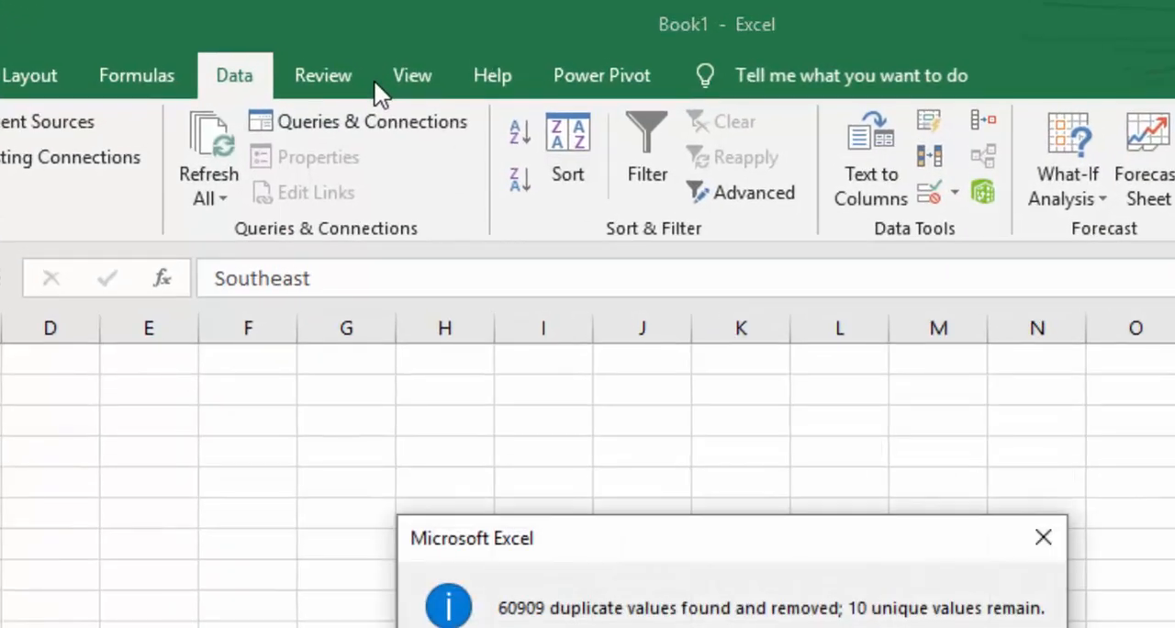
key("Return")
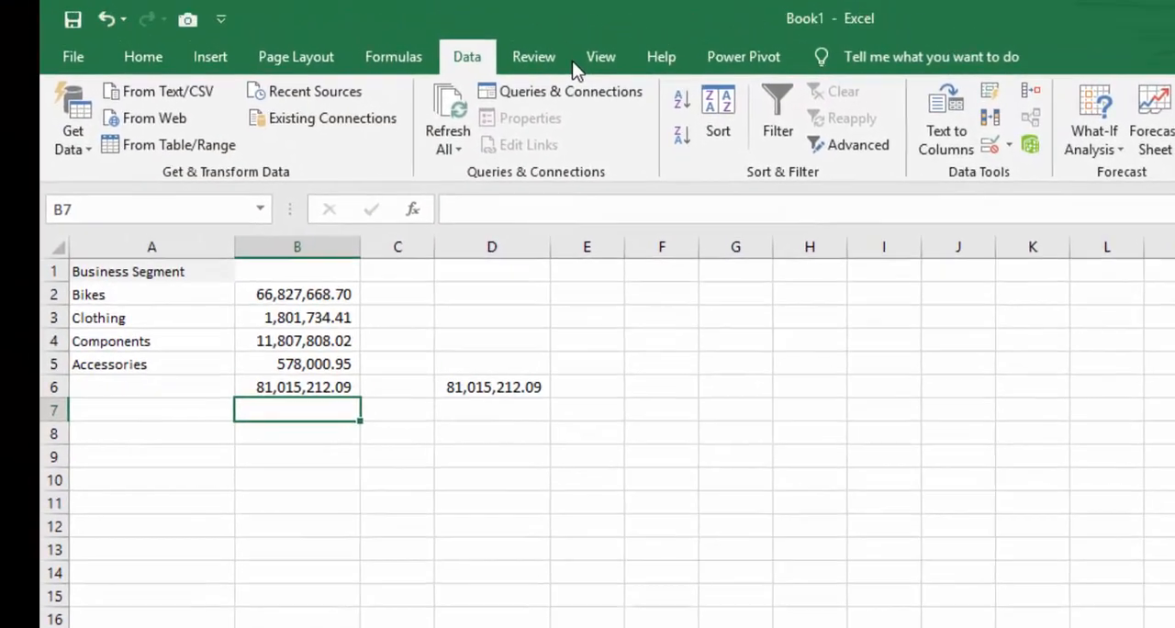
Paste the four segment names from the SUMIF sheet transposed into B1:E1 beside Market, and widen columns D and E
left_click_drag(152, 294, 151, 365)
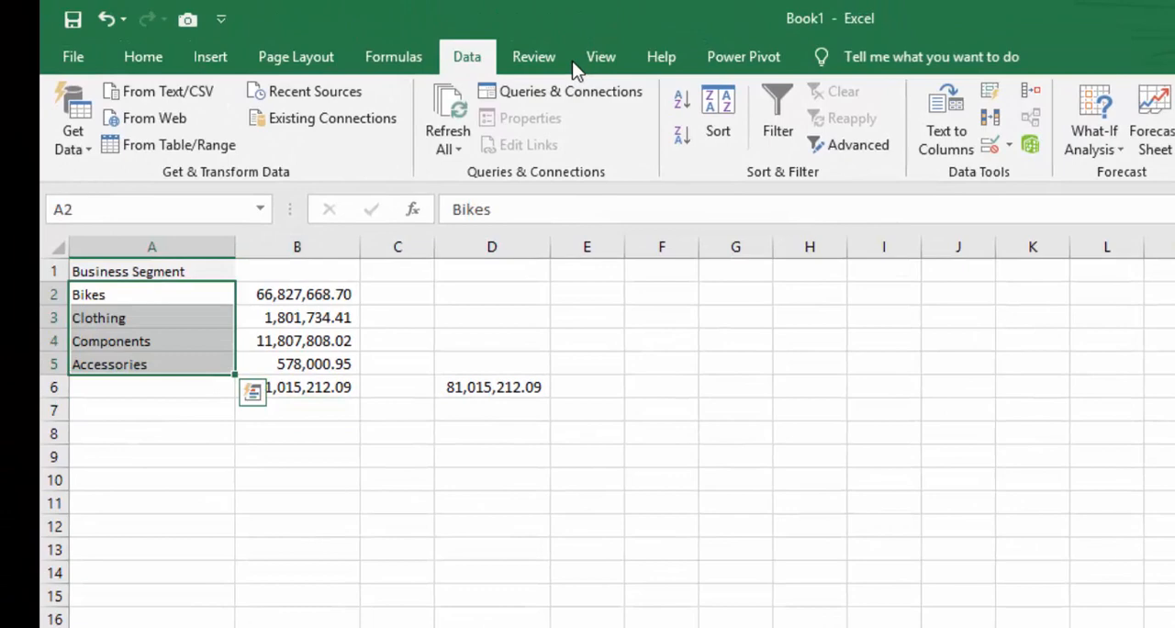
key("ctrl+c")
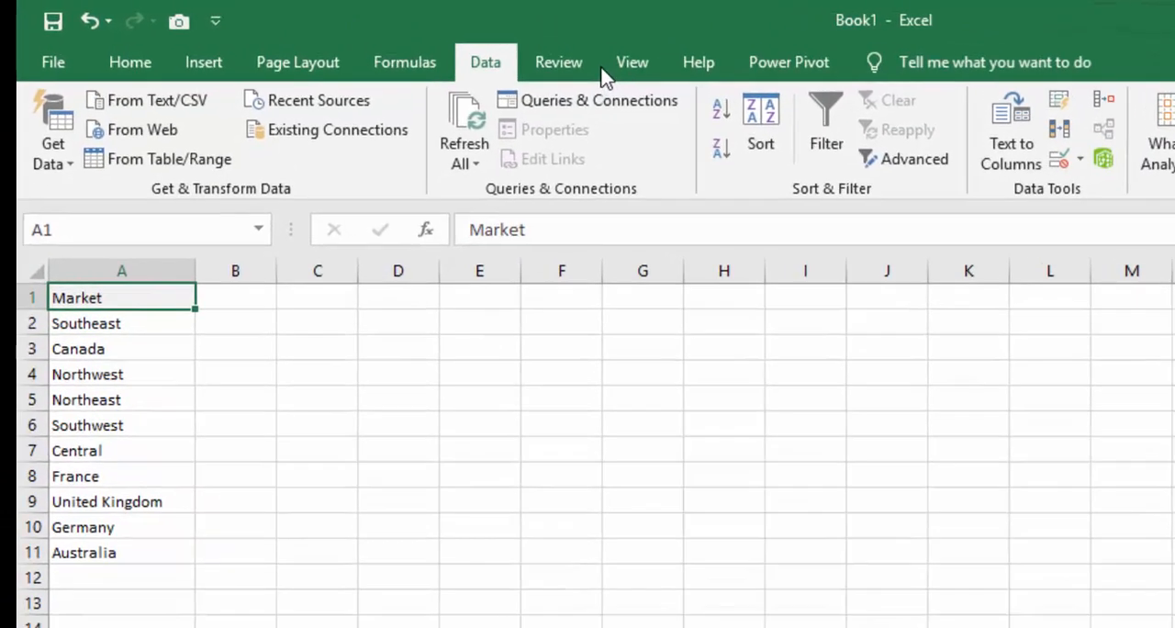
key("Right")
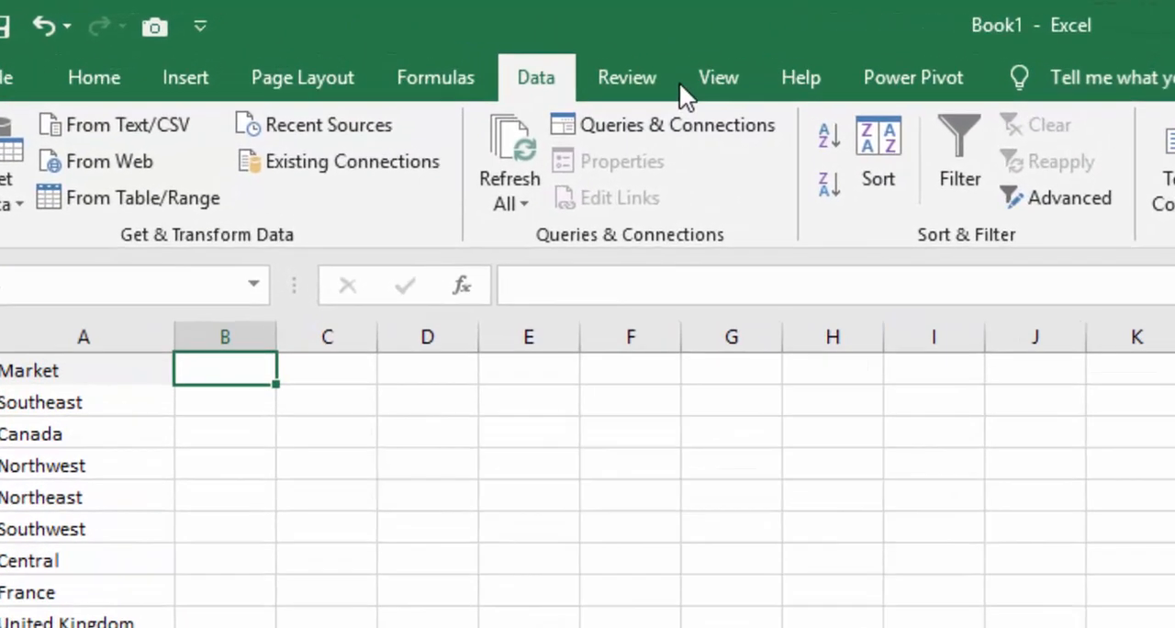
key("shift+F10")
key("s")
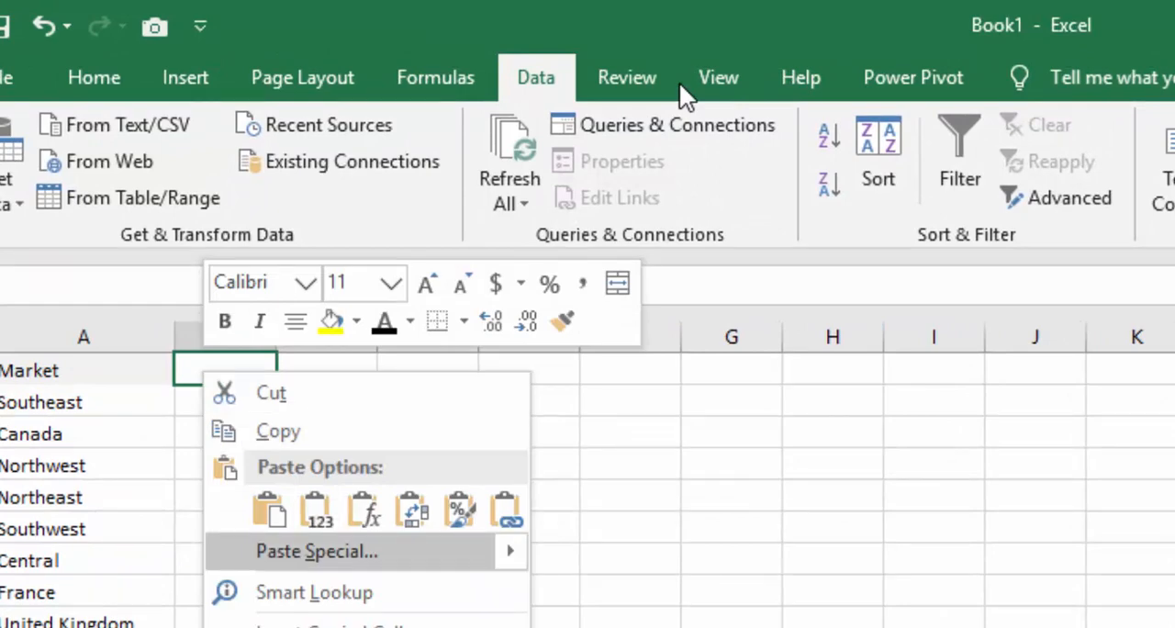
key("Return")
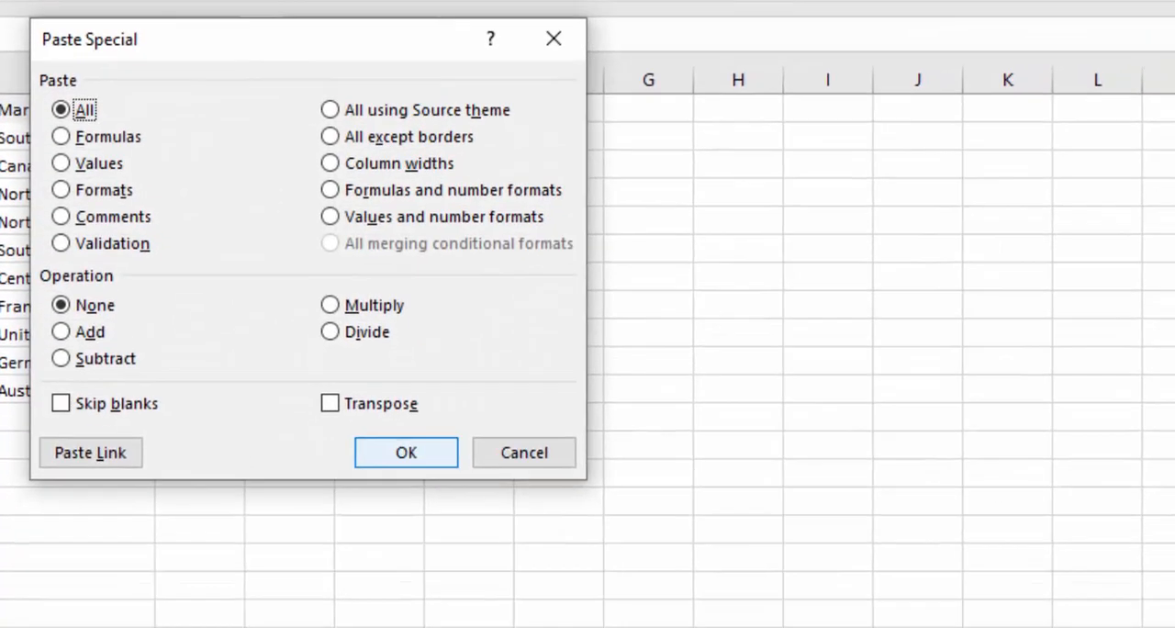
key("e")
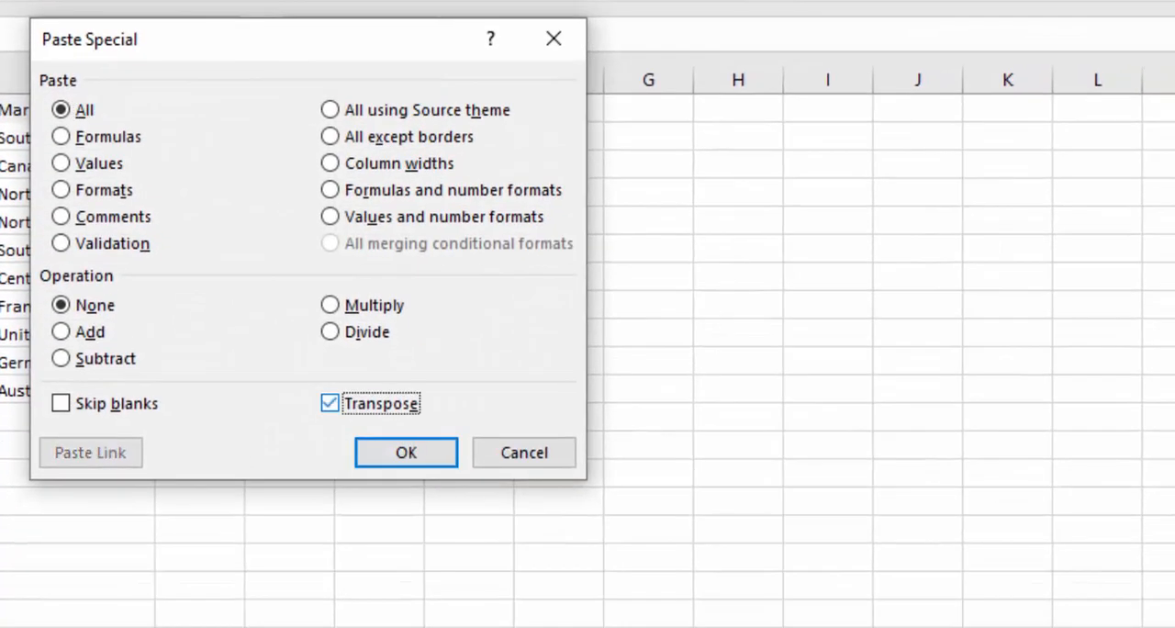
key("Tab")
key("Return")
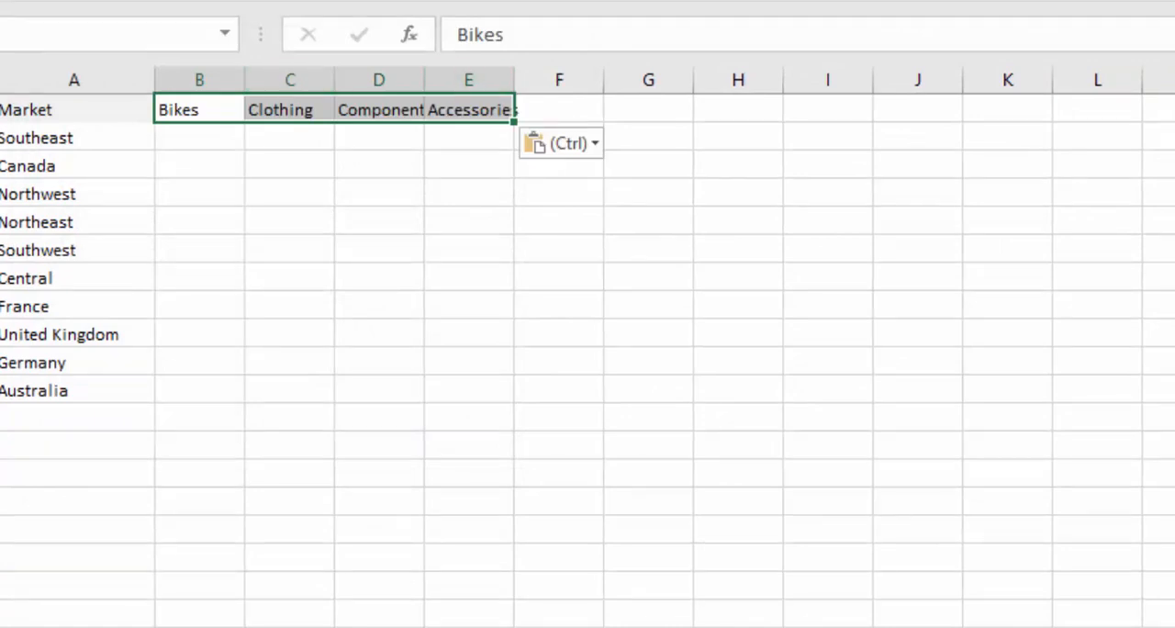
left_click_drag(424, 80, 501, 80)
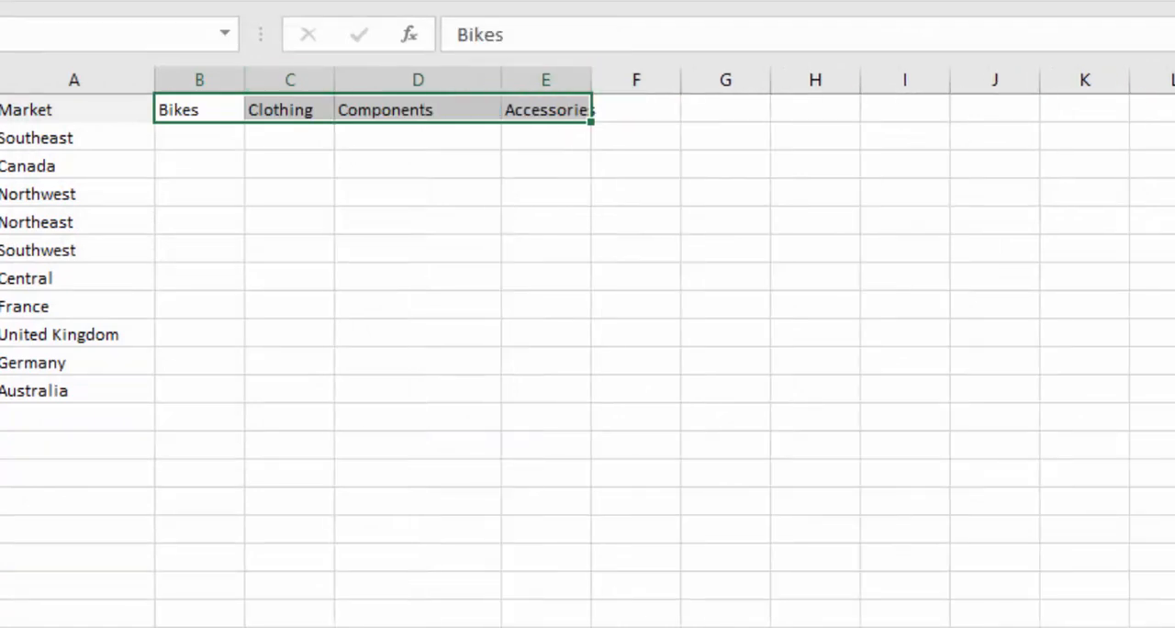
left_click_drag(591, 80, 668, 80)
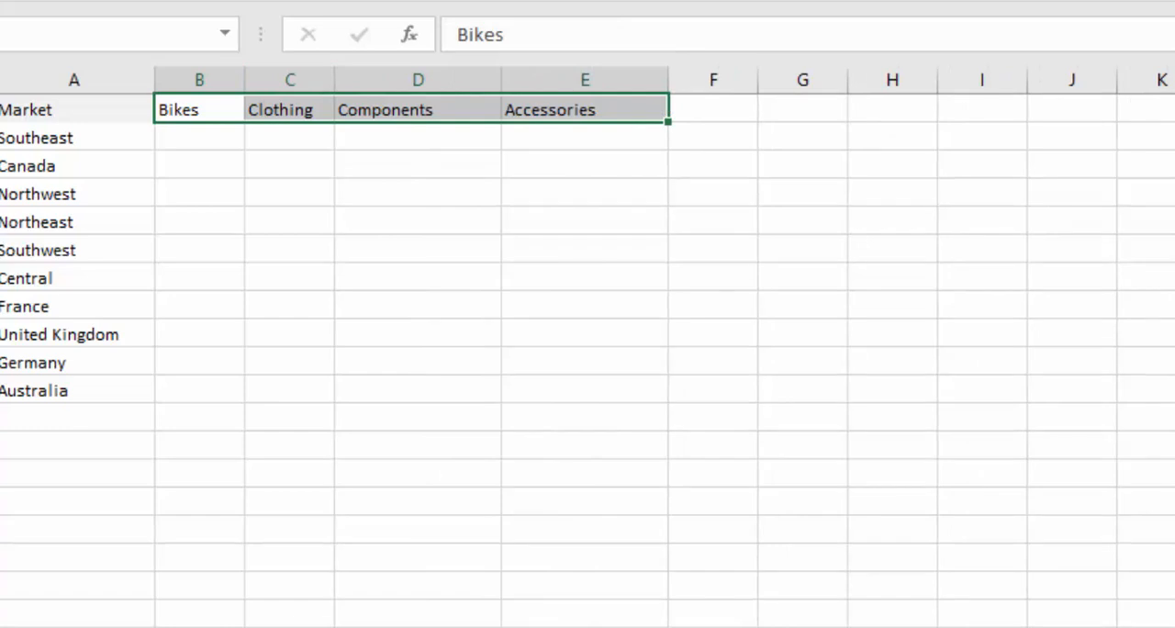
Start a SUMIFS formula in B2 through its function arguments, using the named range Sales_Amount as the sum range
left_click(199, 137)
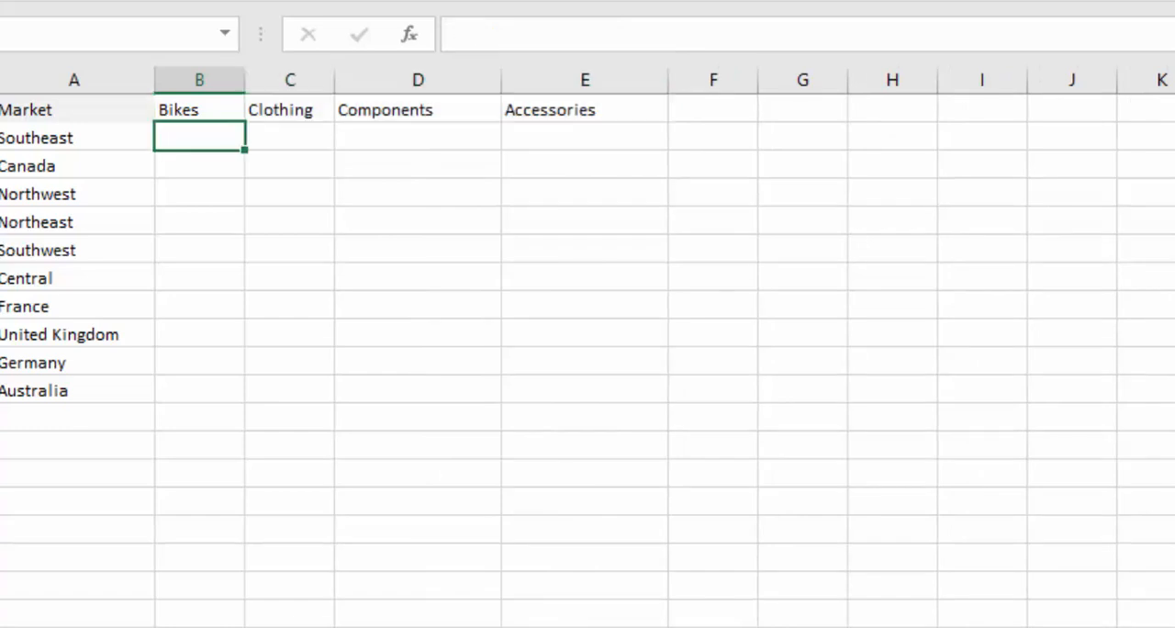
type("=sumifs")
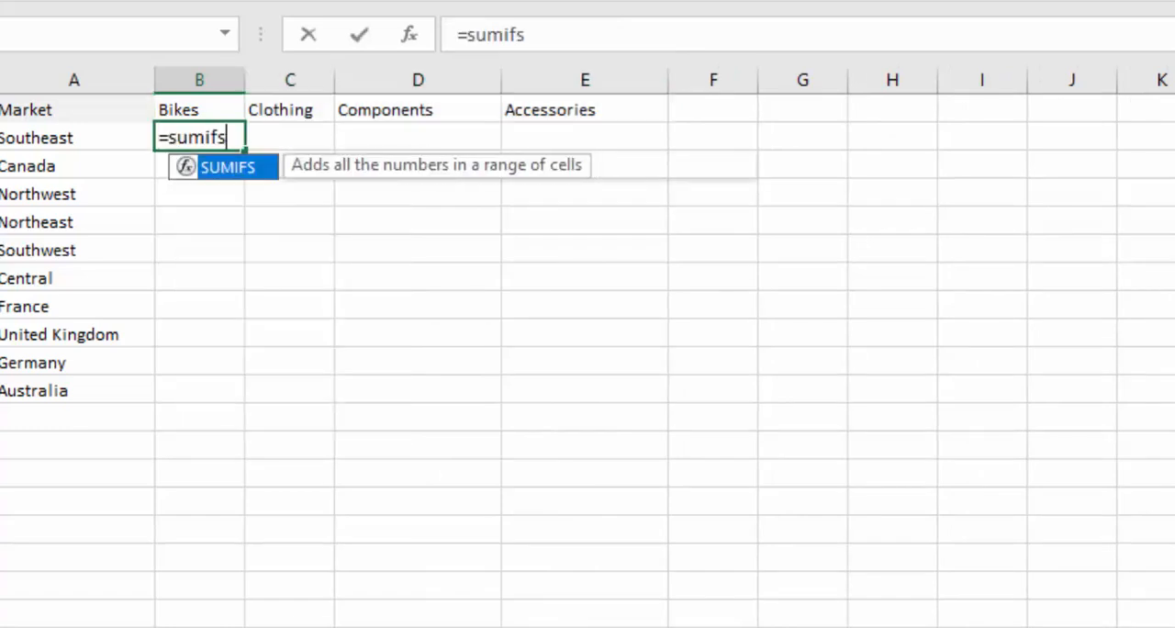
key("Tab")
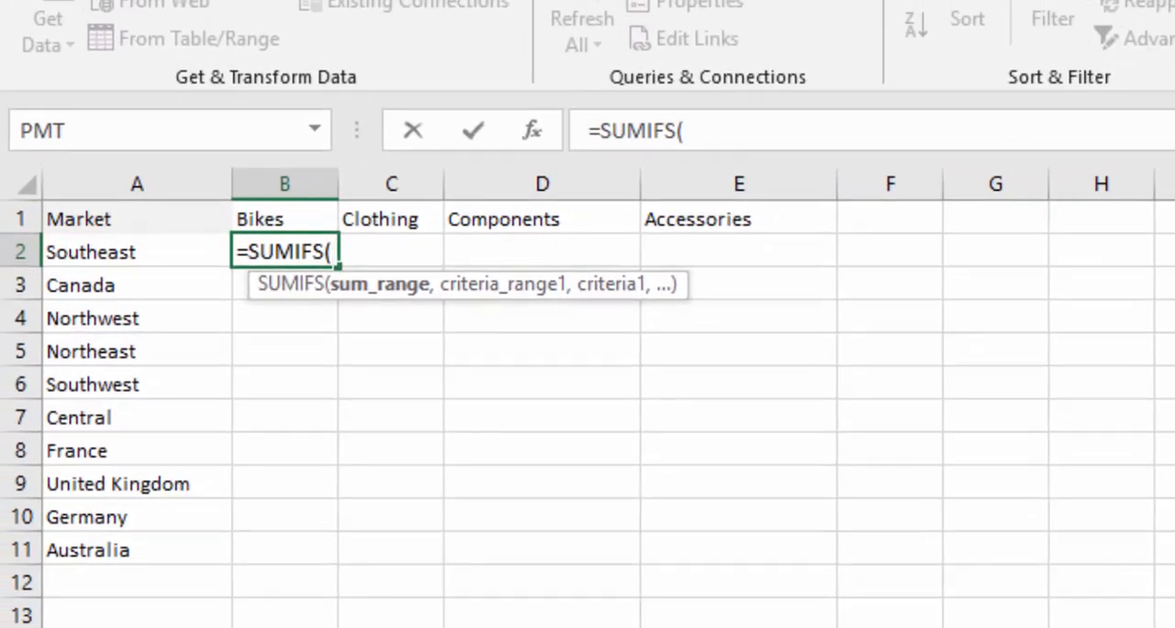
key("ctrl+a")
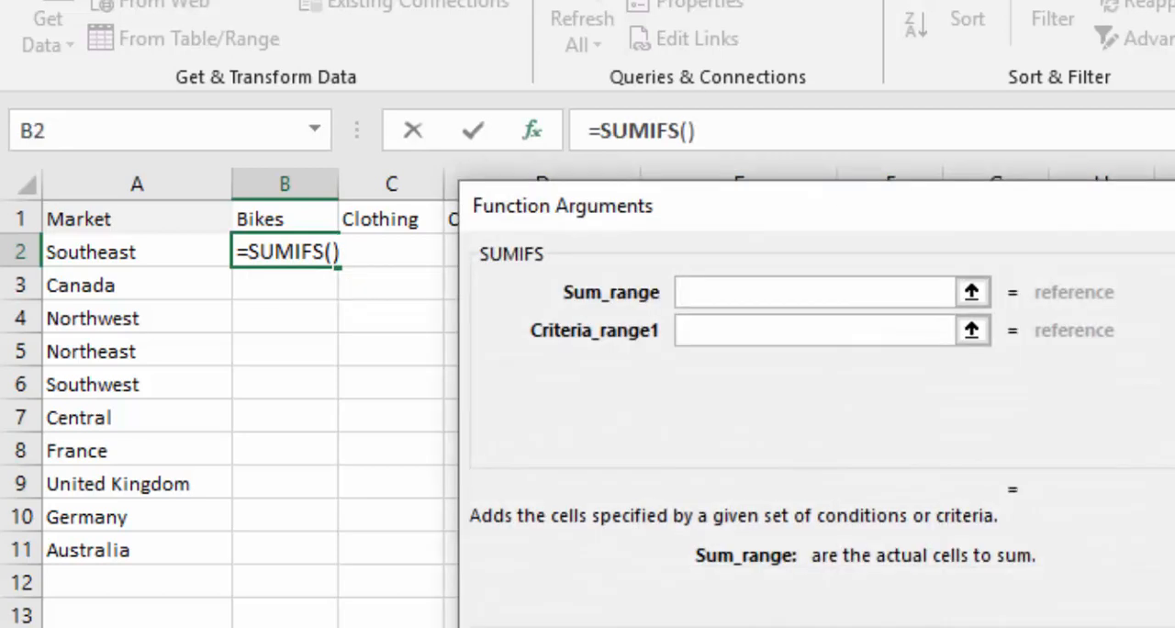
left_click_drag(627, 287, 566, 406)
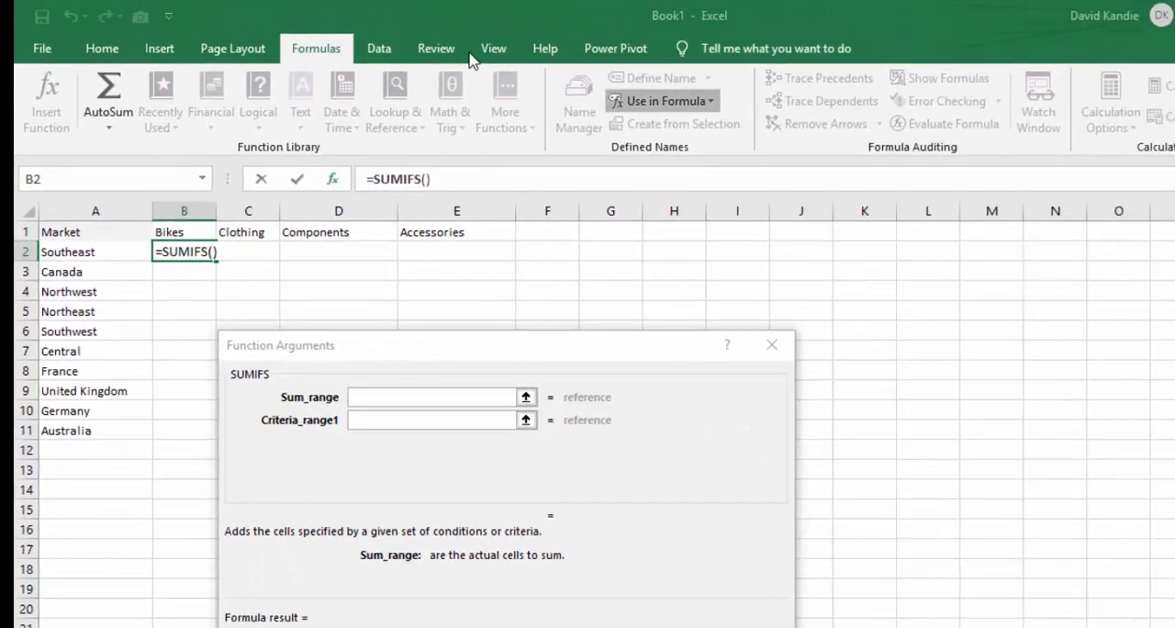
left_click(663, 101)
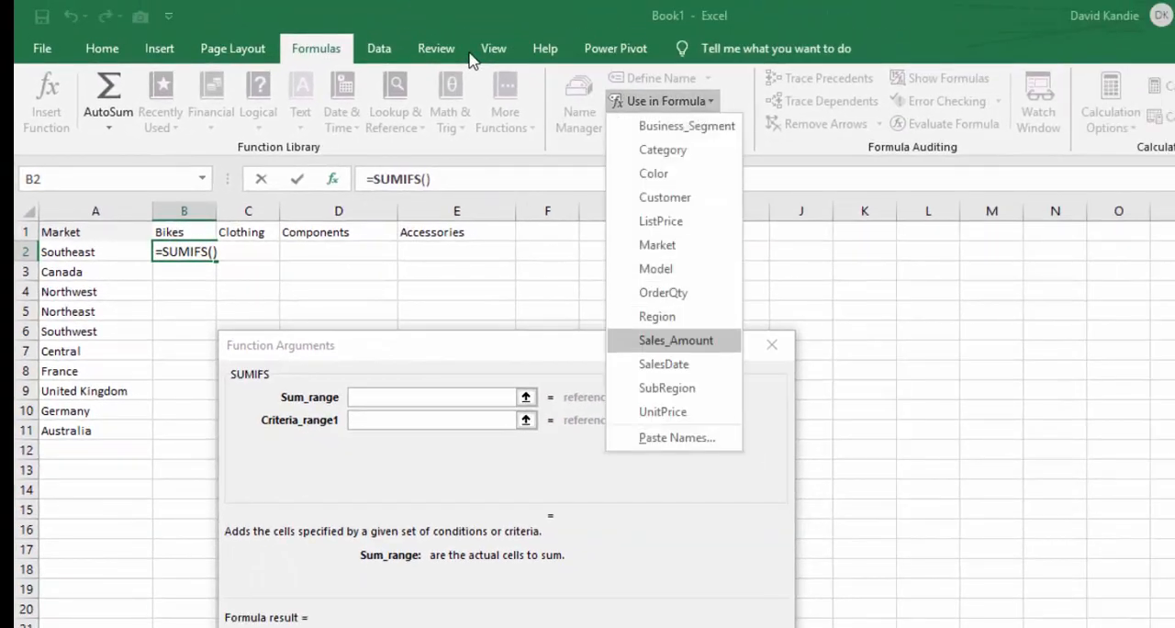
key("Return")
key("Tab")
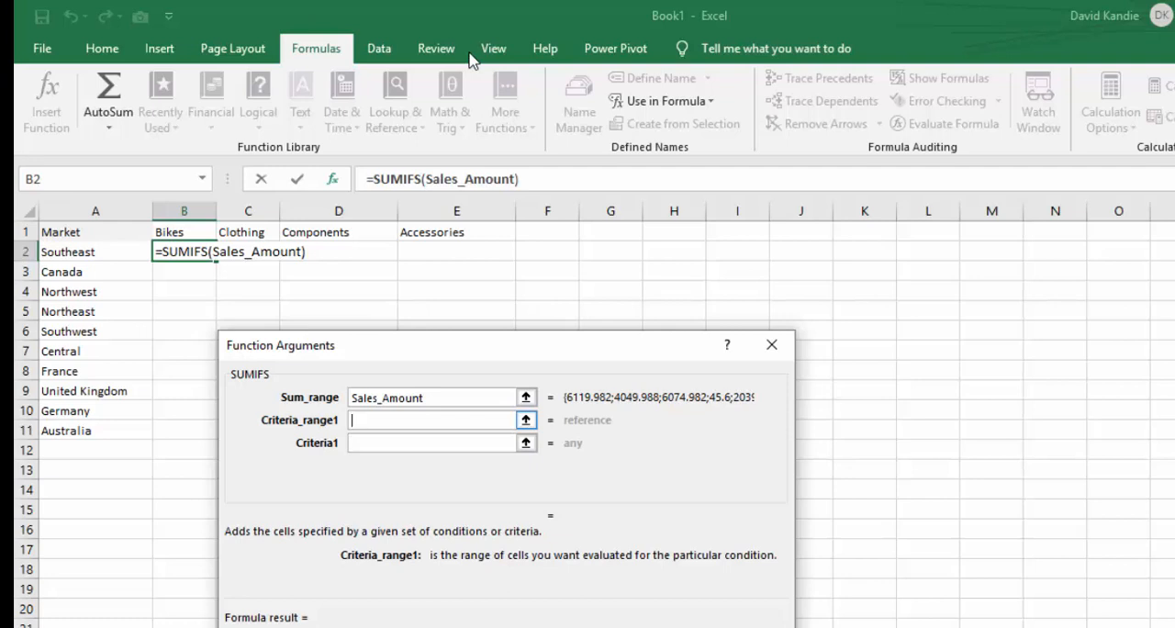
Set the first SUMIFS condition with the named range Market as criteria range and $A2 as column-locked criterion
key("F3")
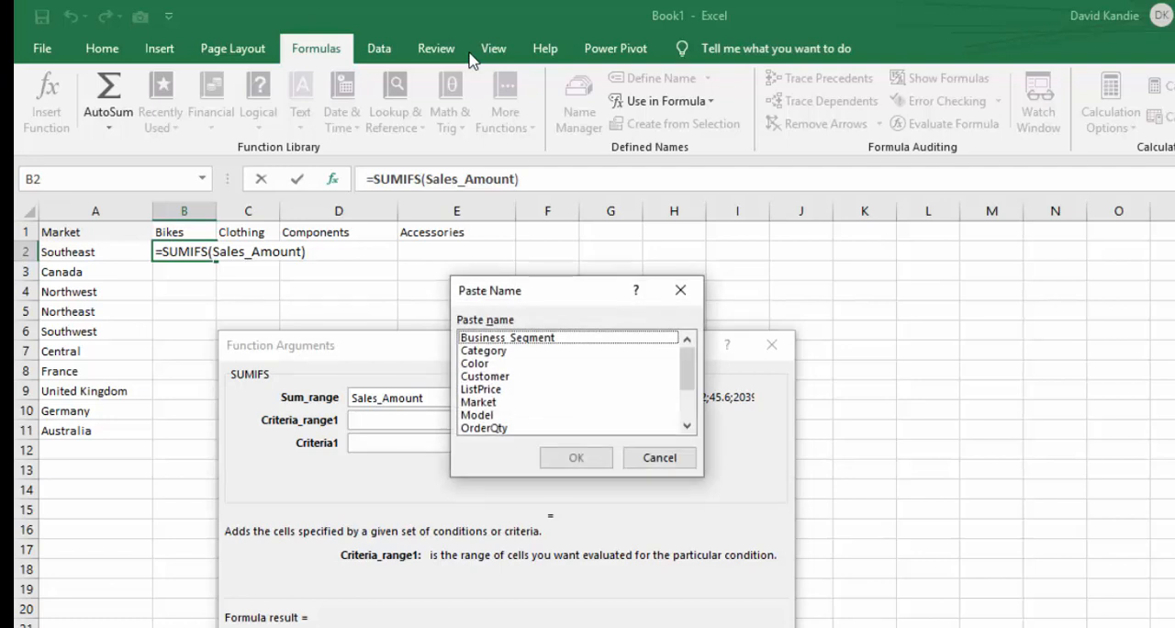
key("m")
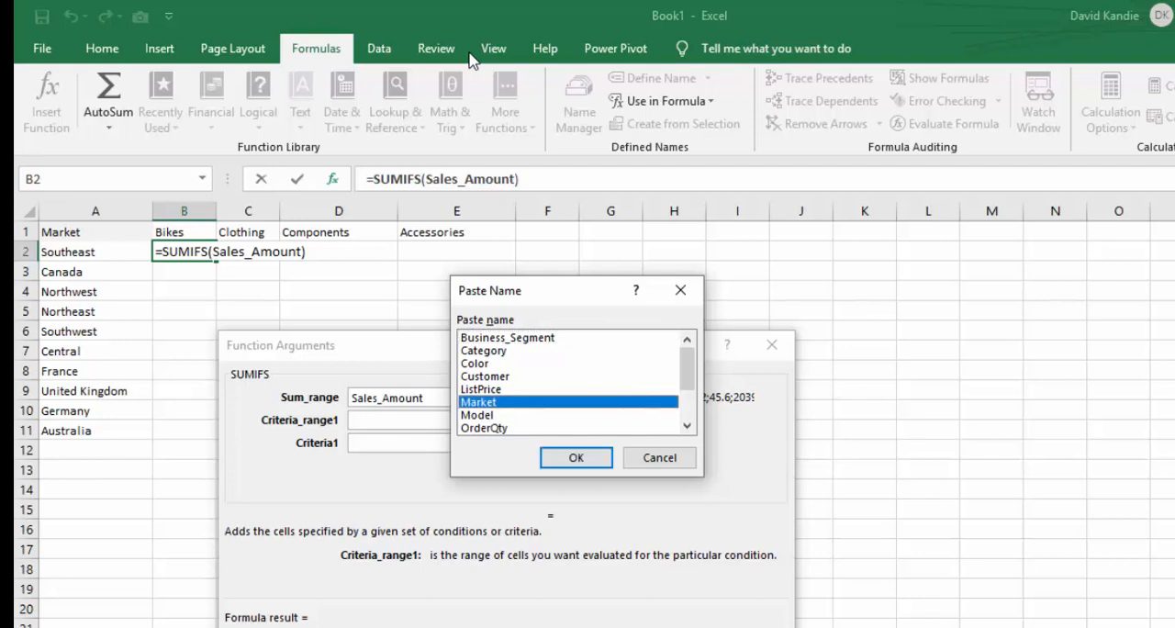
key("Return")
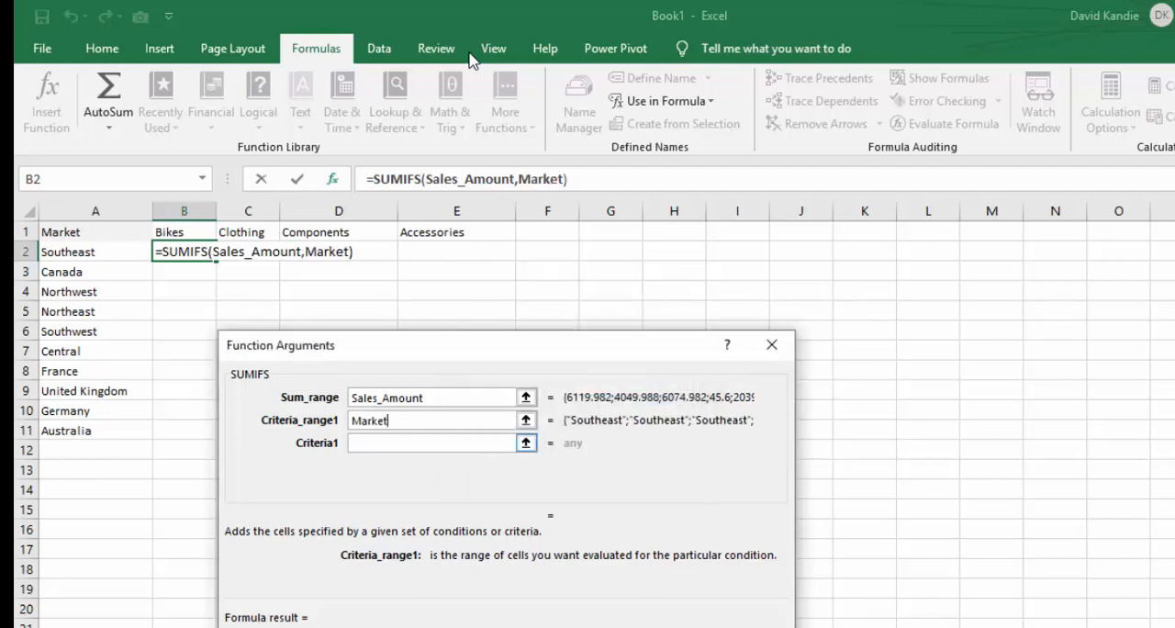
key("Tab")
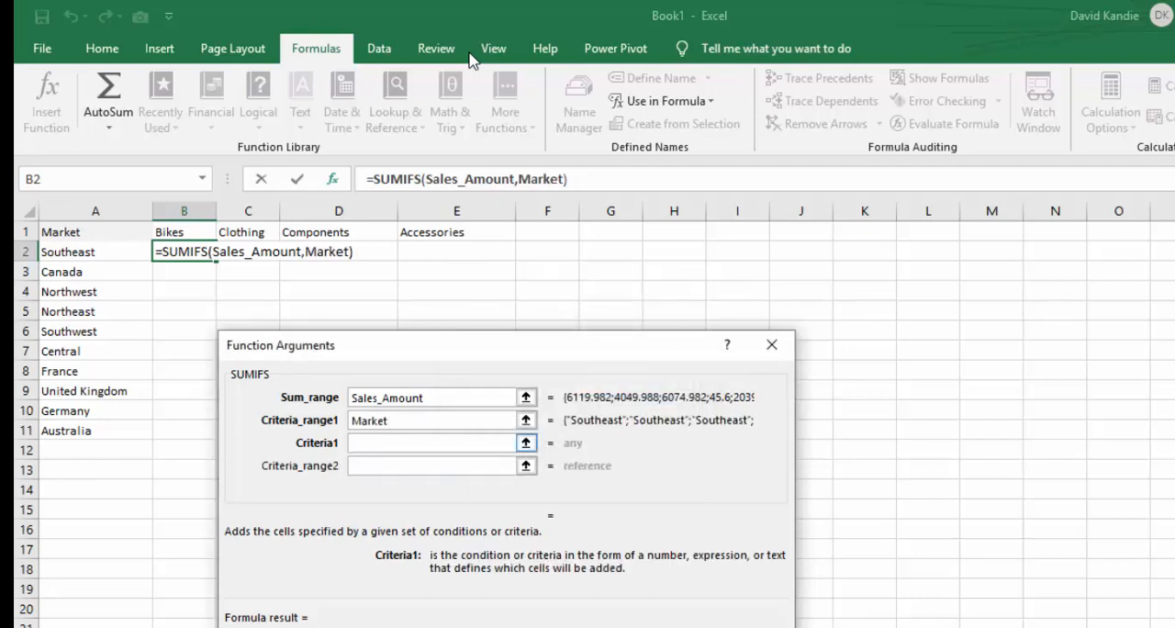
type("A2")
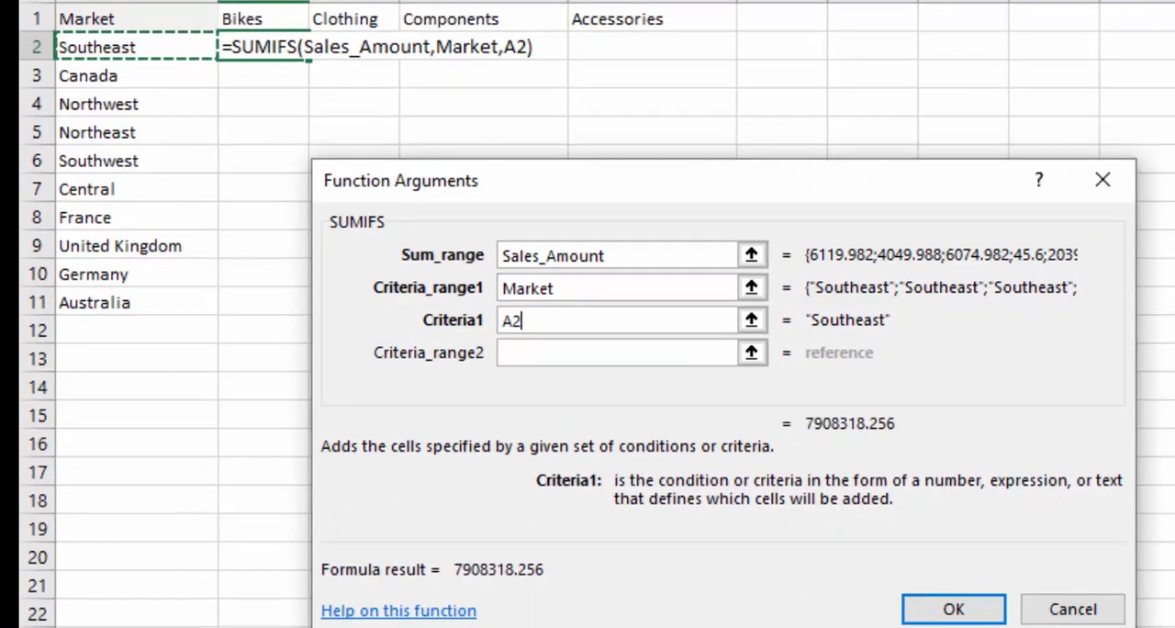
key("F4")
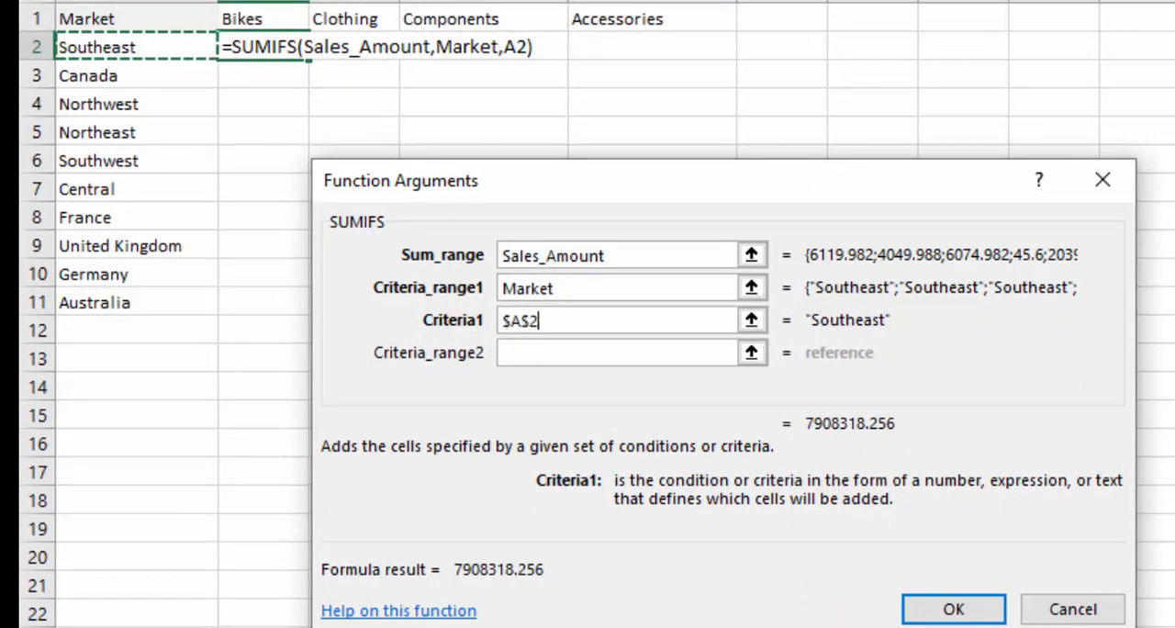
key("F4")
key("F4")
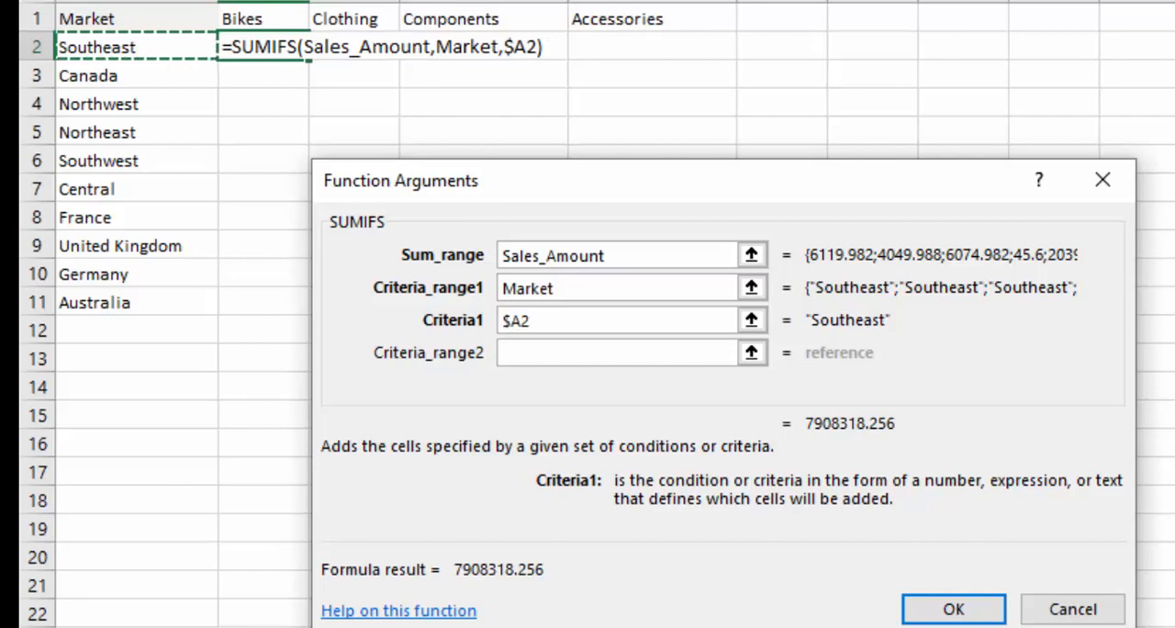
key("Tab")
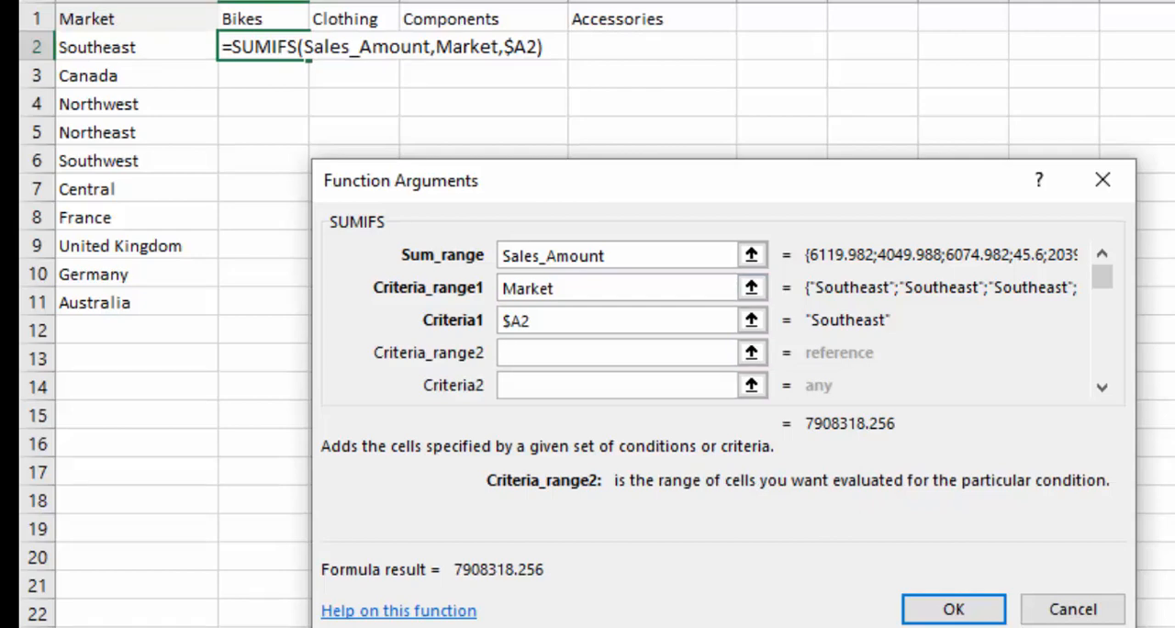
Add the second condition with the named range Business_Segment and the row-locked criterion B$1, and complete the B2 formula
key("F3")
key("Return")
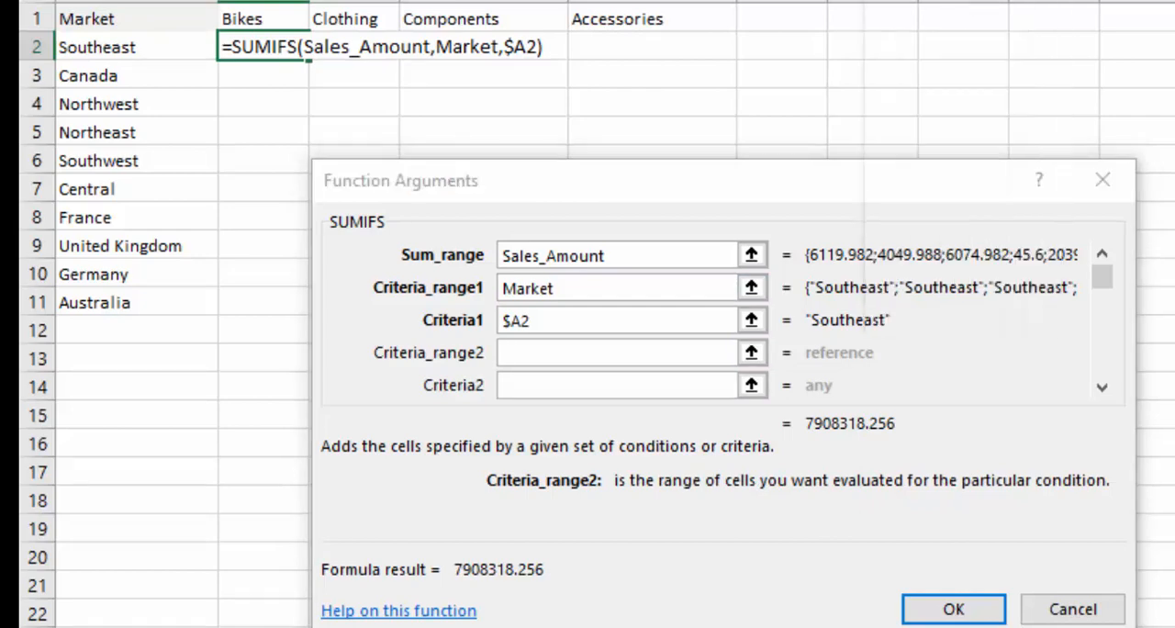
key("Tab")
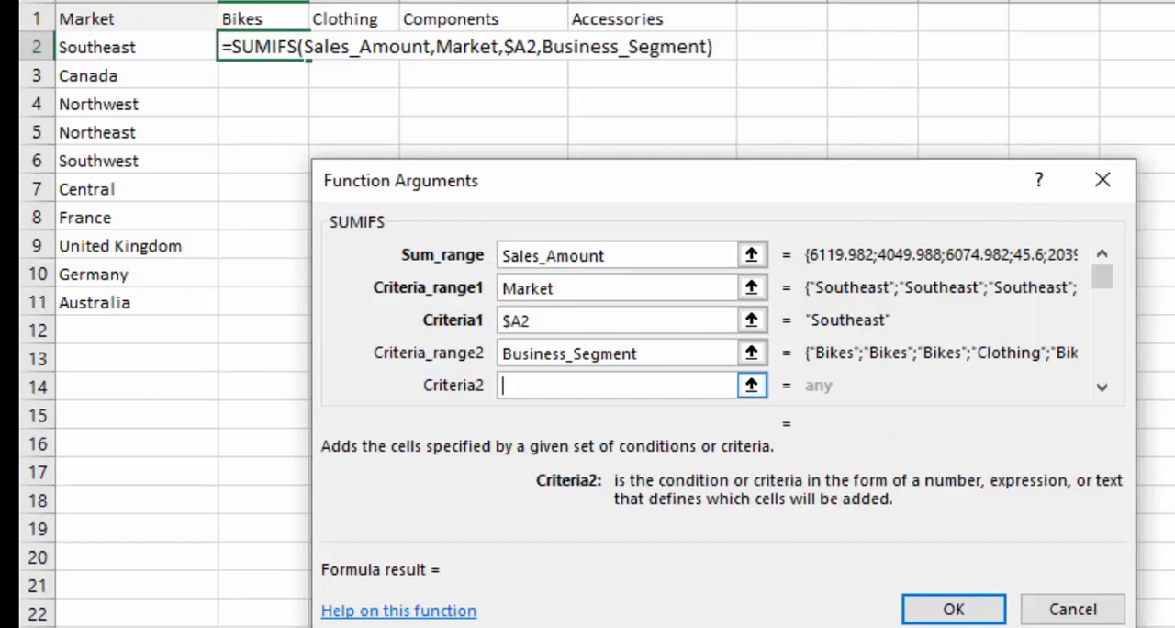
type("B1")
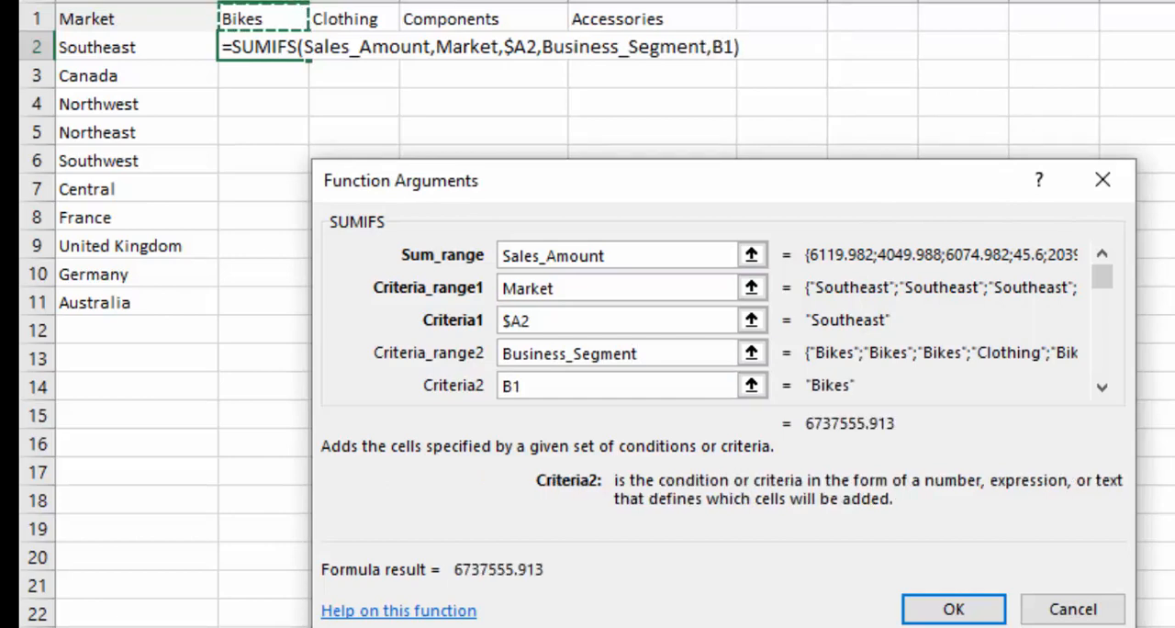
key("F4")
key("F4")
key("Return")
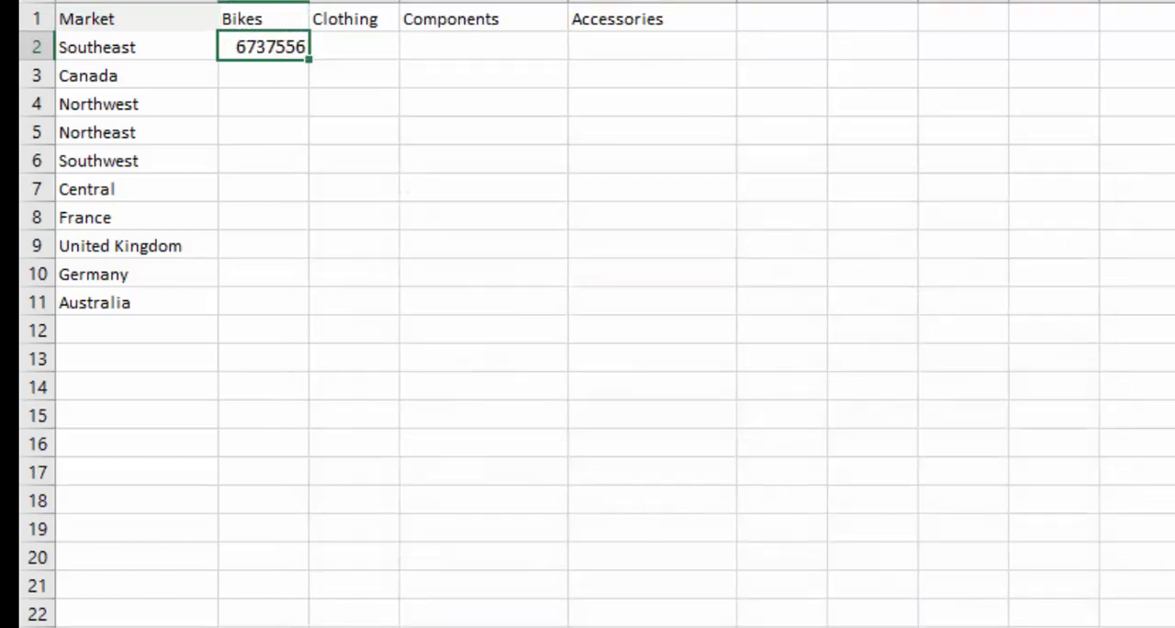
Fill the B2 formula across and down to E11, and format the results with thousands separators and two decimals
left_click_drag(309, 59, 738, 309)
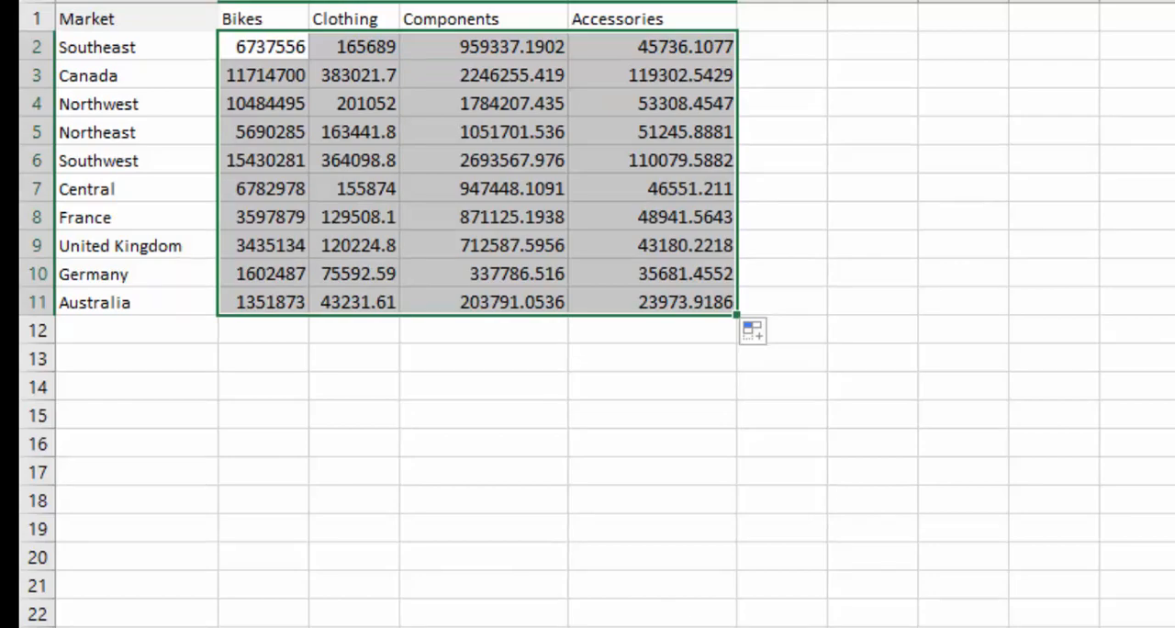
key("ctrl+shift+1")
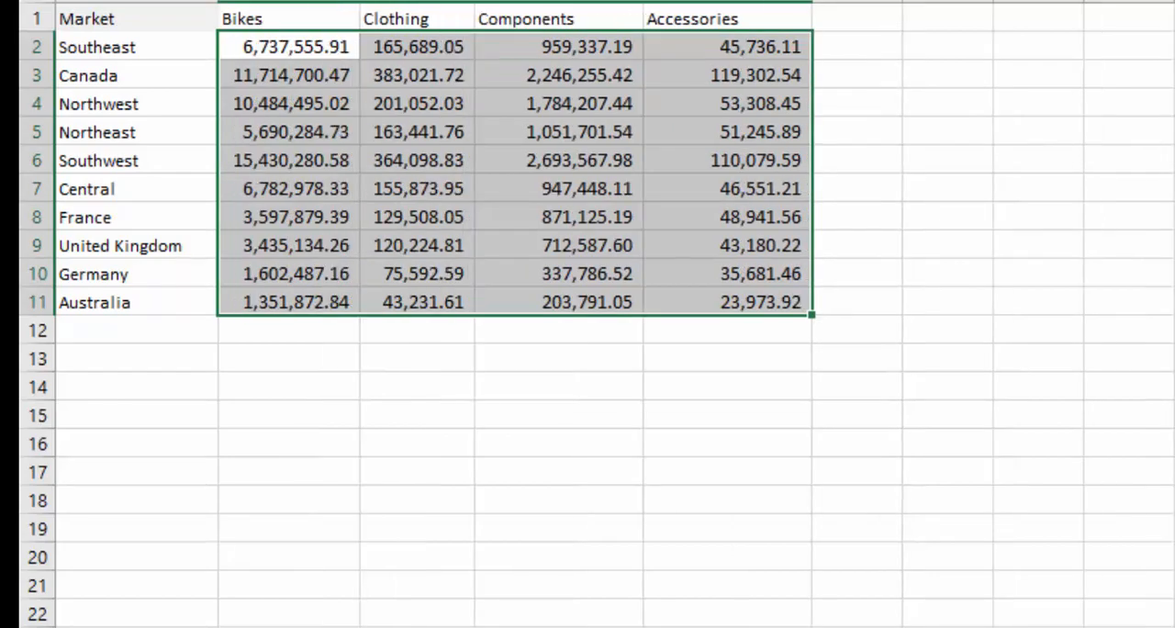
left_click_drag(315, 52, 349, 53)
left_click(559, 103)
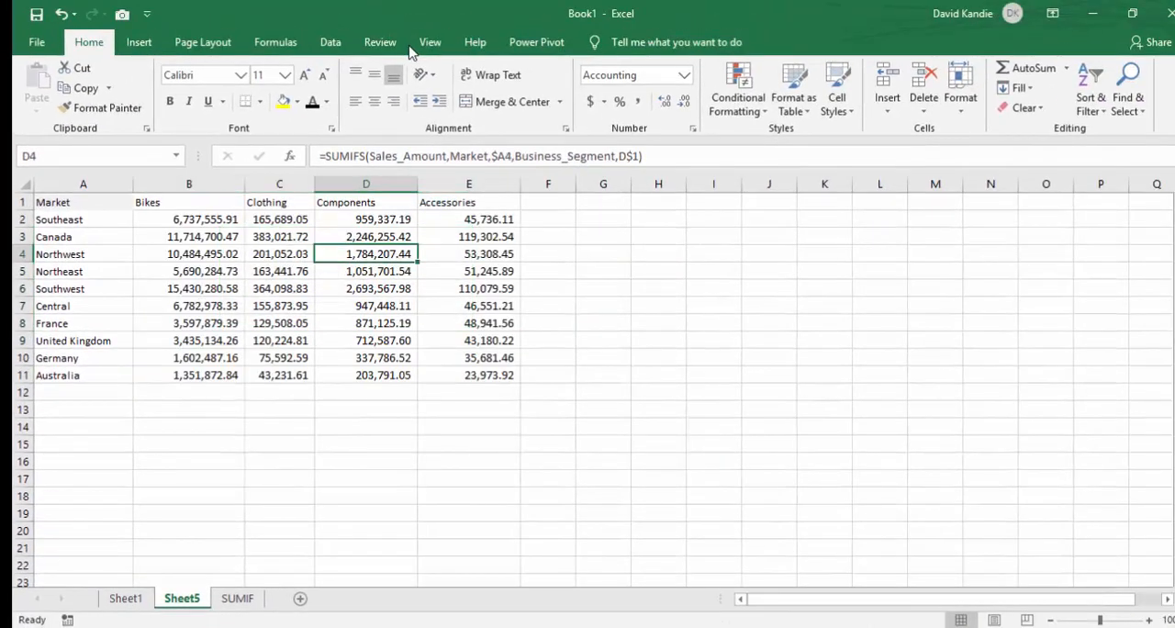
Rename the market-by-segment summary sheet, Sheet5, as SUMIFS
double_click(182, 599)
type("SUMIFS")
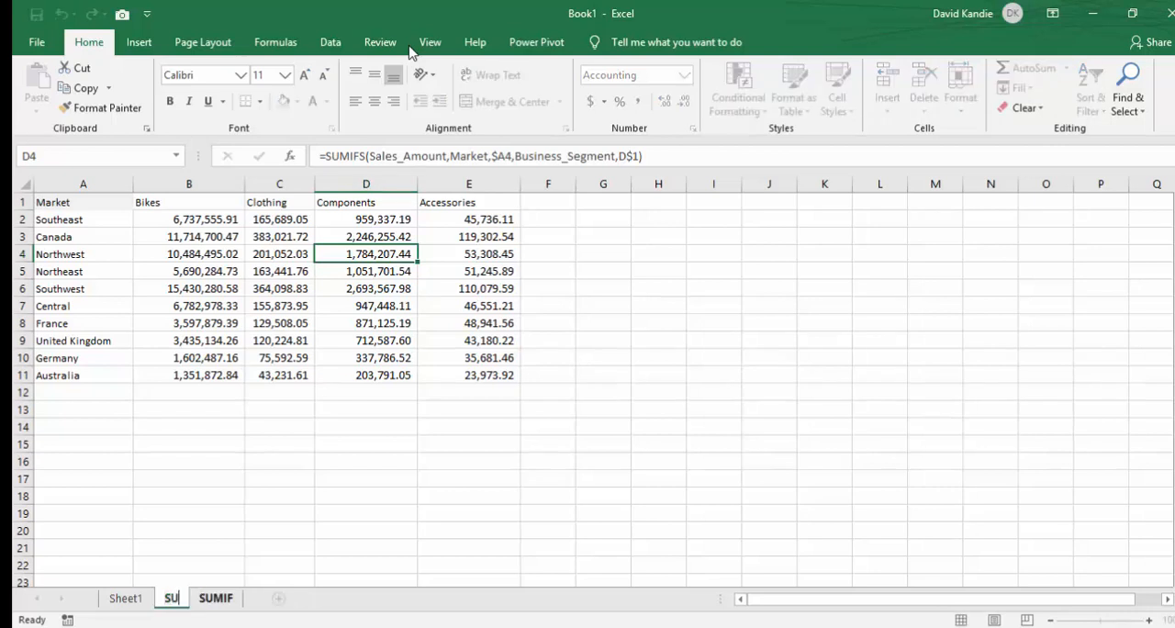
left_click(189, 324)
left_click(189, 272)
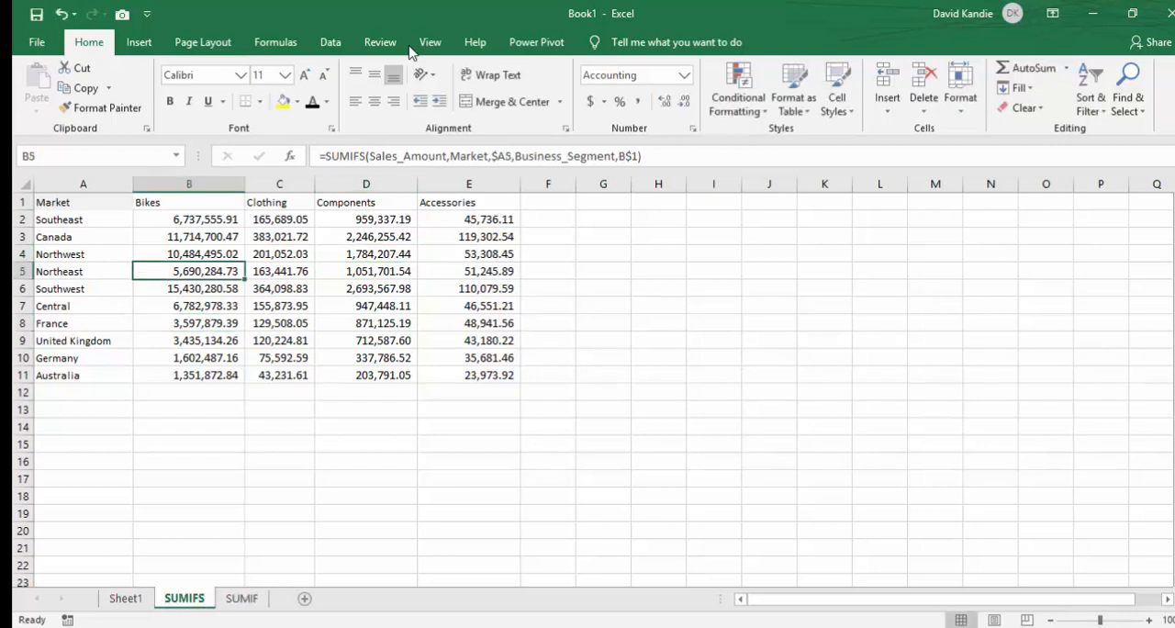